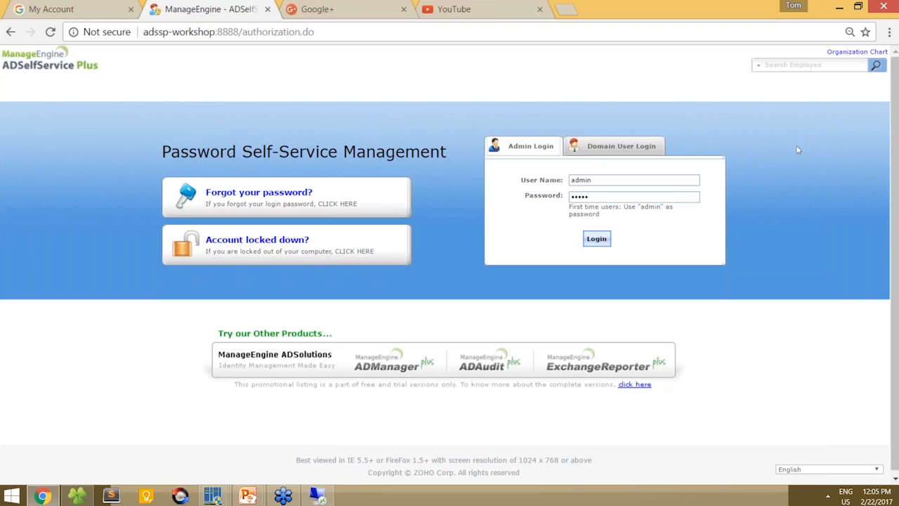
- Close the YouTube and Google+ tabs and log in to ADSelfService Plus as admin
{"action": "left_click", "coordinate": [540, 9]}
{"action": "left_click", "coordinate": [404, 9]}
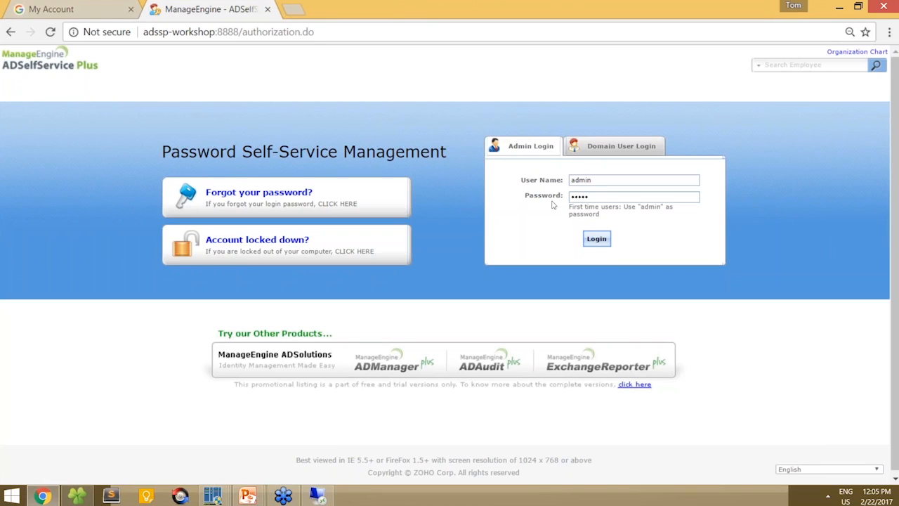
{"action": "left_click", "coordinate": [605, 243]}
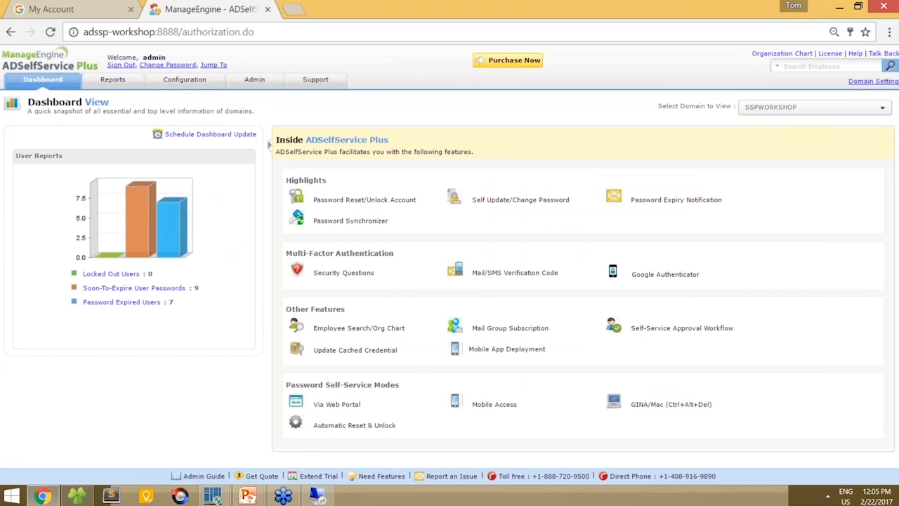
{"action": "left_click", "coordinate": [852, 85]}
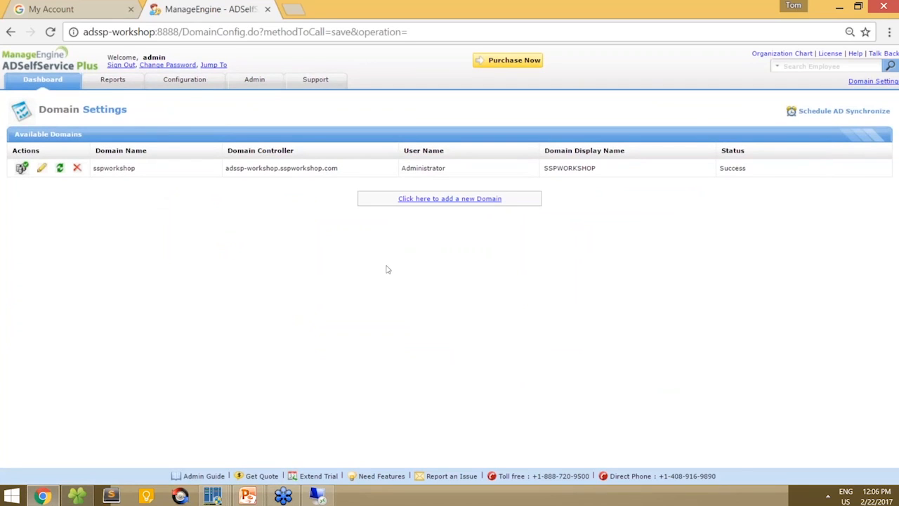
- Start adding a new domain, then go to the Configuration section's Policy Configuration page
{"action": "left_click", "coordinate": [434, 200]}
{"action": "left_click", "coordinate": [428, 222]}
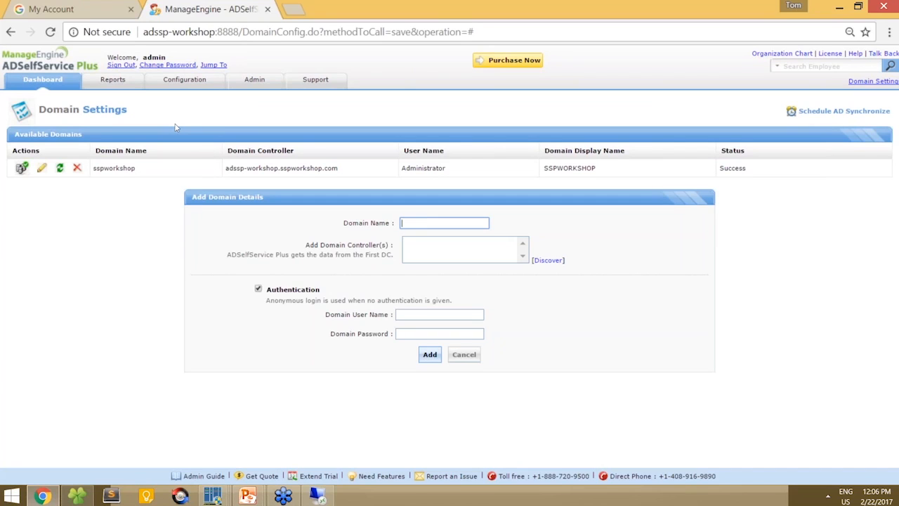
{"action": "left_click", "coordinate": [186, 85]}
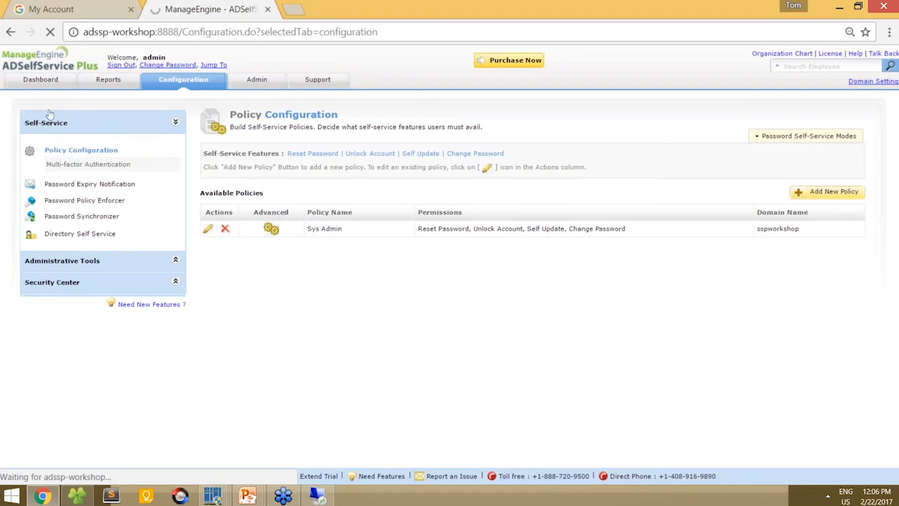
- Open Password Synchronizer and filter the app list to Single Sign On Apps
{"action": "left_click", "coordinate": [80, 218]}
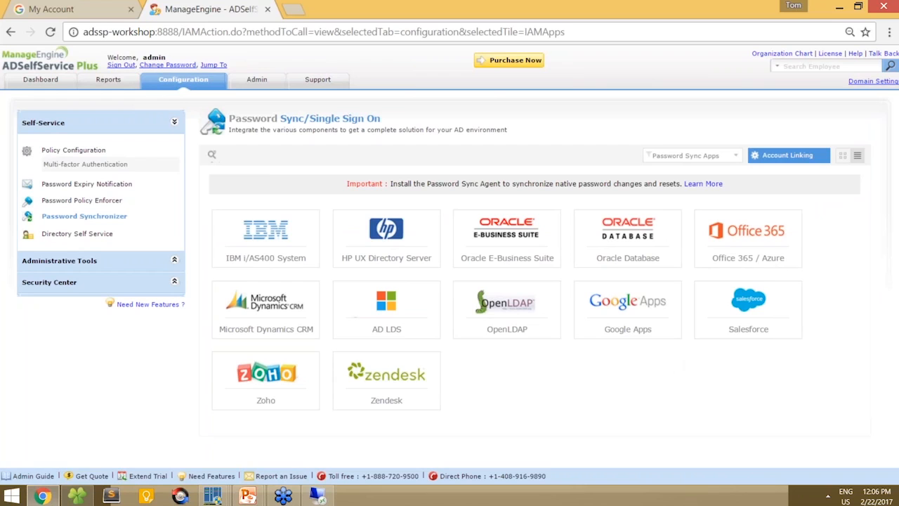
{"action": "left_click", "coordinate": [724, 158]}
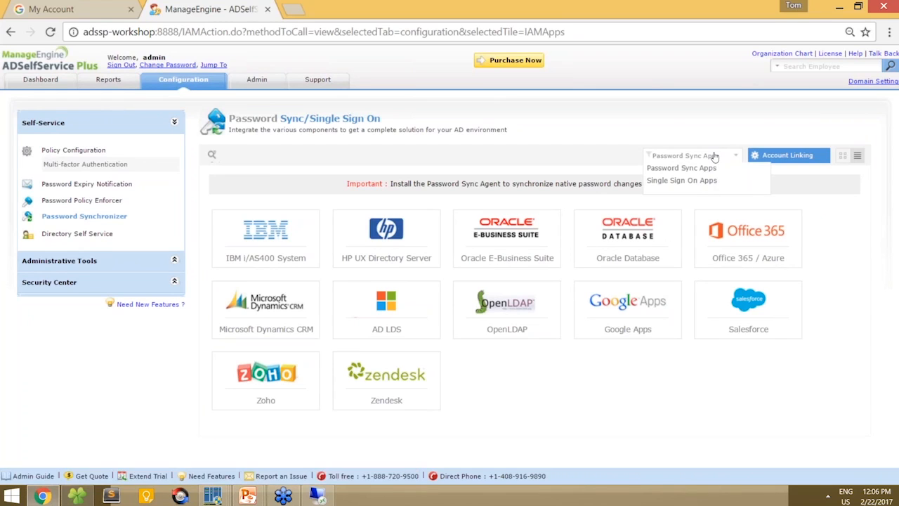
{"action": "left_click", "coordinate": [696, 181]}
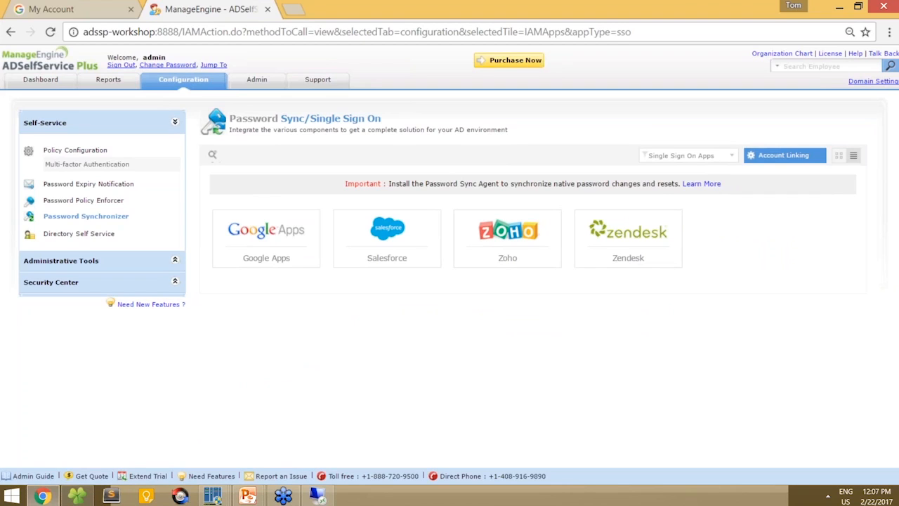
- Save a Google Apps system for vdstesting.comuv.com with only the Single Sign-On module
{"action": "left_click", "coordinate": [296, 232]}
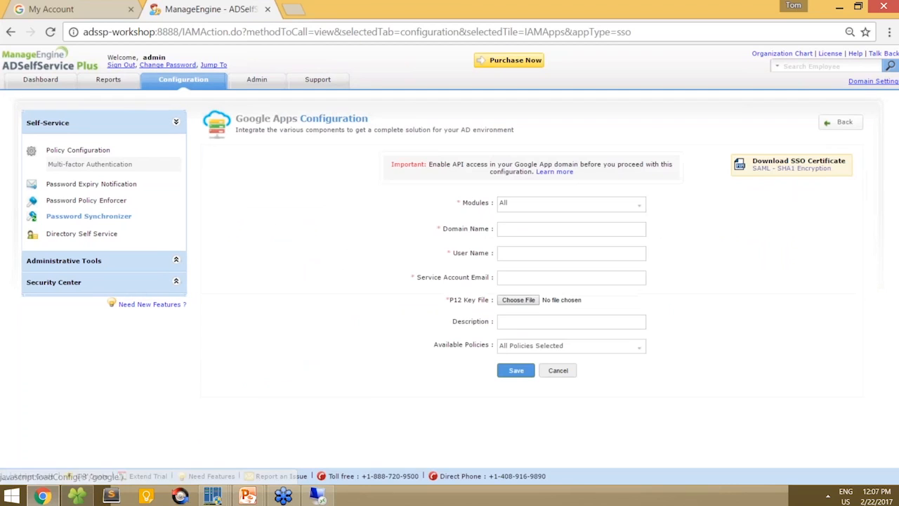
{"action": "left_click", "coordinate": [561, 209]}
{"action": "left_click", "coordinate": [507, 226]}
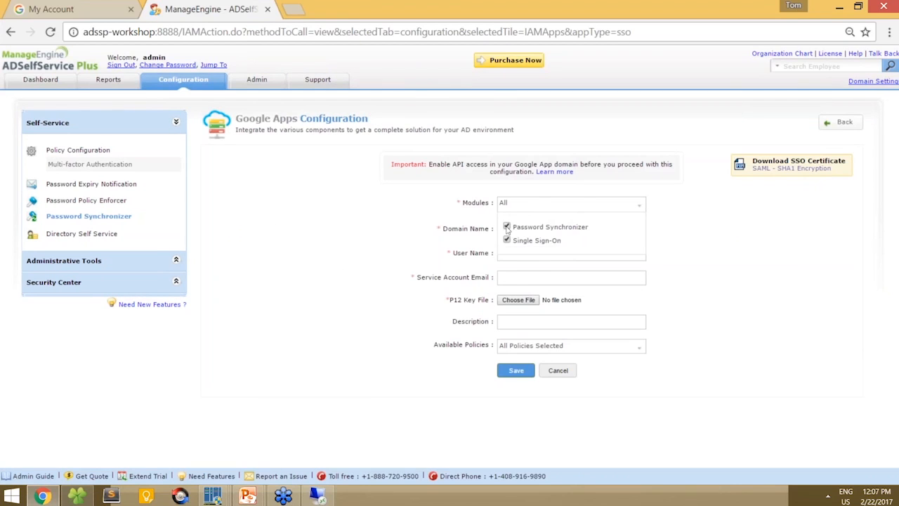
{"action": "left_click", "coordinate": [440, 232]}
{"action": "left_click", "coordinate": [514, 234]}
{"action": "type", "text": "vd"}
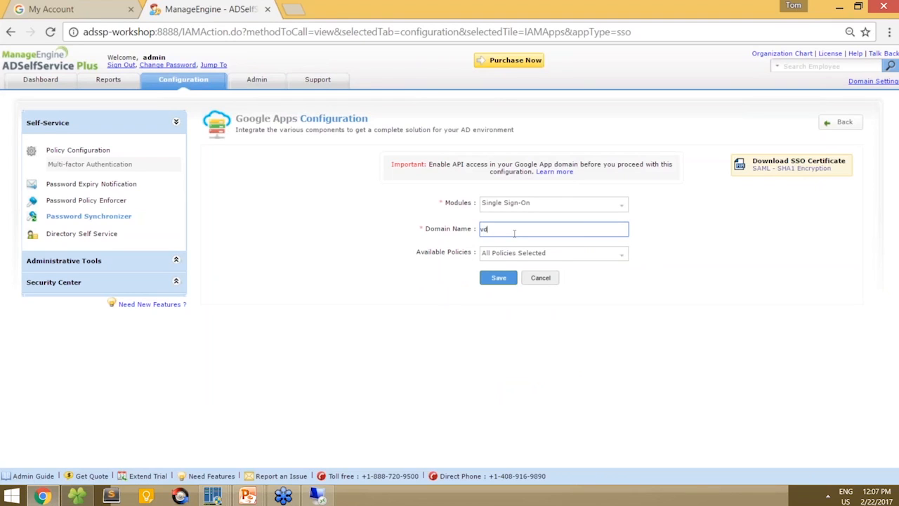
{"action": "type", "text": "stesting.comuv.com"}
{"action": "left_click", "coordinate": [514, 281]}
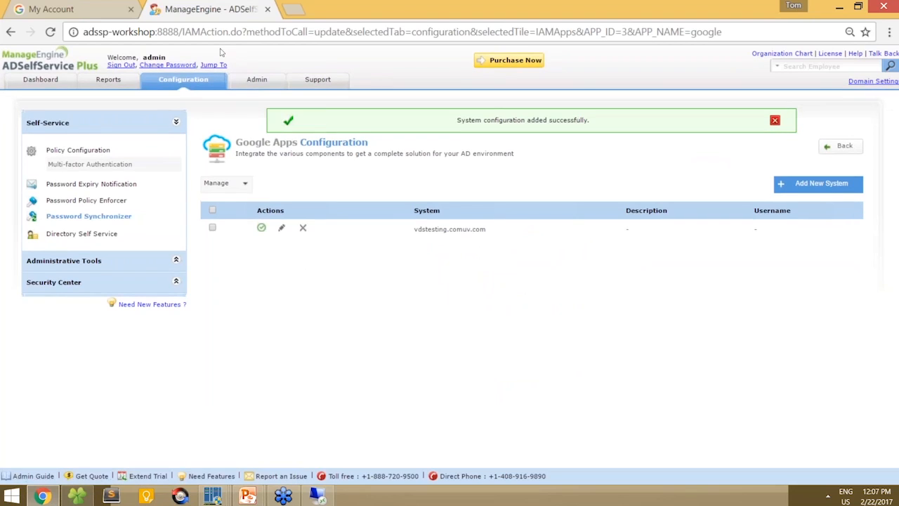
{"action": "left_click", "coordinate": [81, 6]}
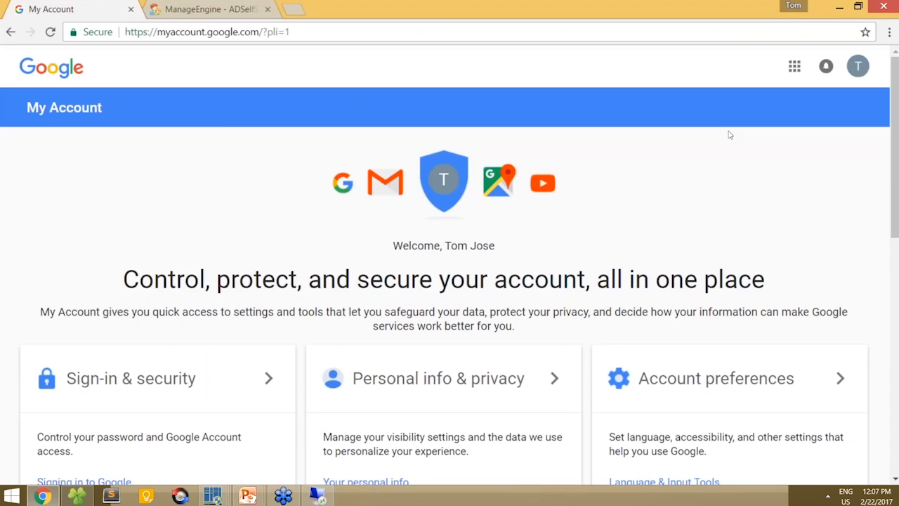
- Sign out of Google and sign back in with the domain's admin account and password
{"action": "left_click", "coordinate": [858, 66]}
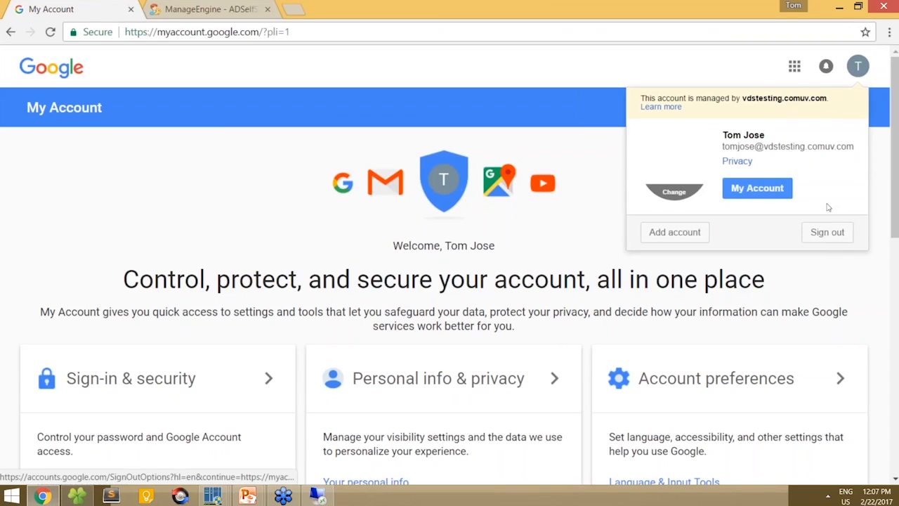
{"action": "left_click", "coordinate": [820, 230]}
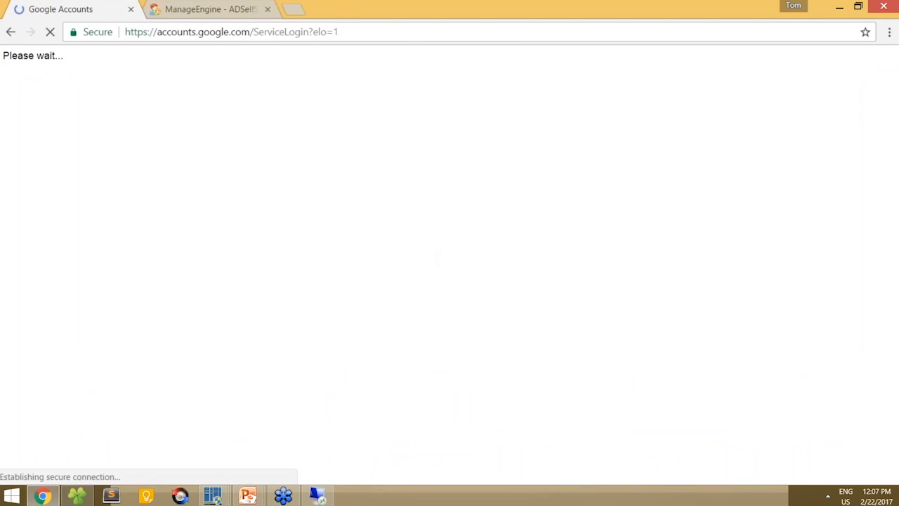
{"action": "left_click", "coordinate": [405, 245]}
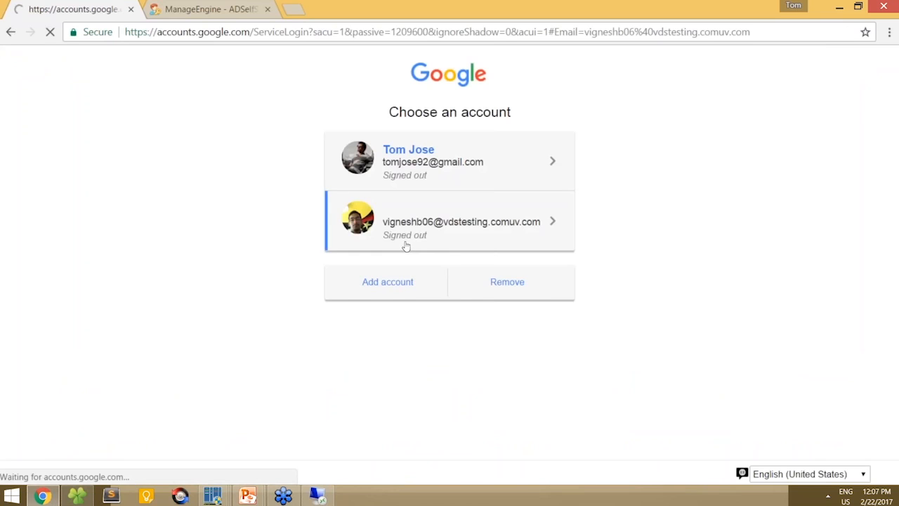
{"action": "type", "text": "************"}
{"action": "left_click", "coordinate": [411, 376]}
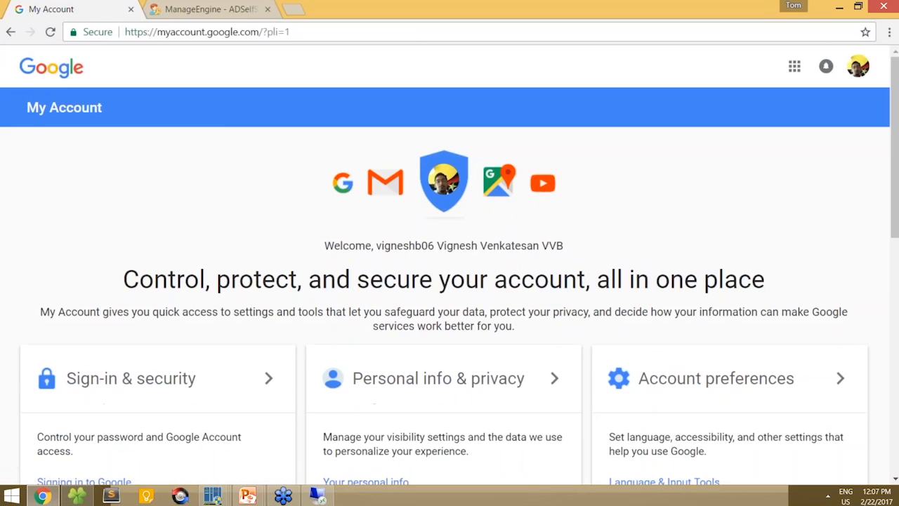
- Go to admin.google.com to load the Google Admin console
{"action": "left_click", "coordinate": [412, 33]}
{"action": "type", "text": "admin."}
{"action": "key", "text": "Return"}
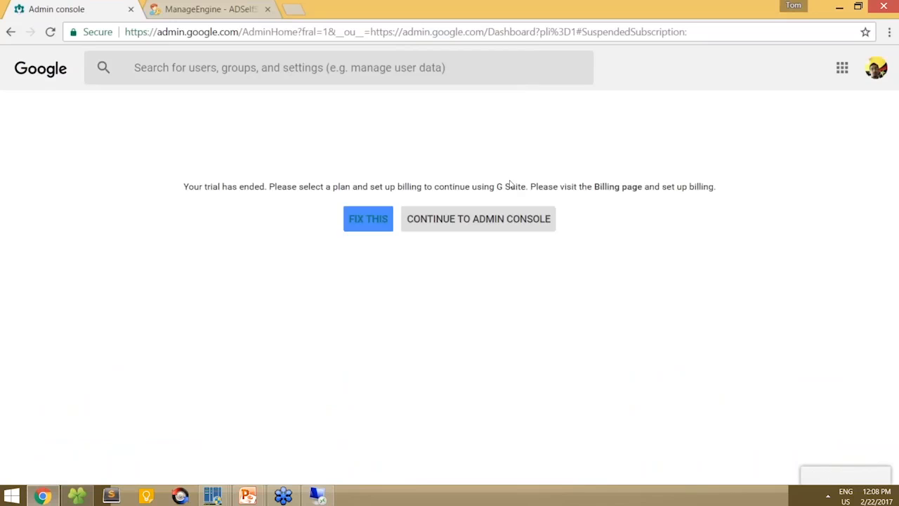
- Continue past the trial notice and open Security's SSO setup, down to the third-party section
{"action": "left_click", "coordinate": [471, 228]}
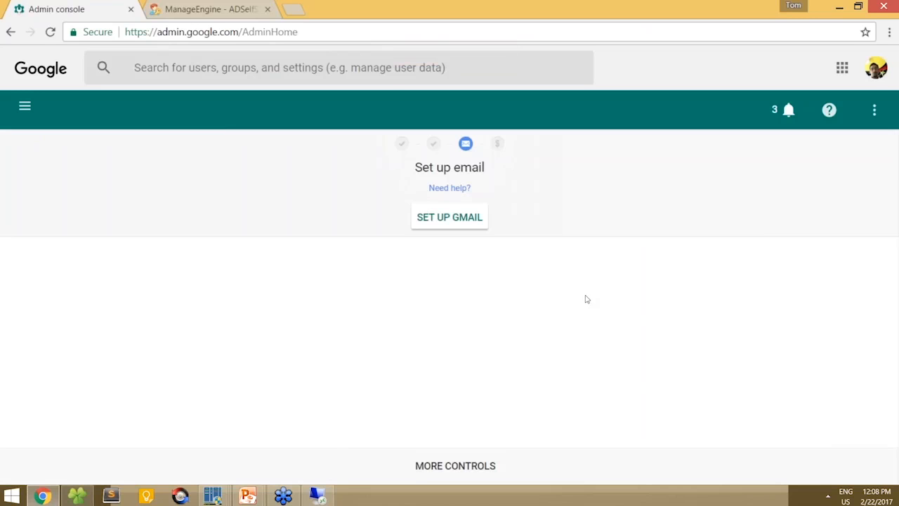
{"action": "left_click", "coordinate": [813, 309]}
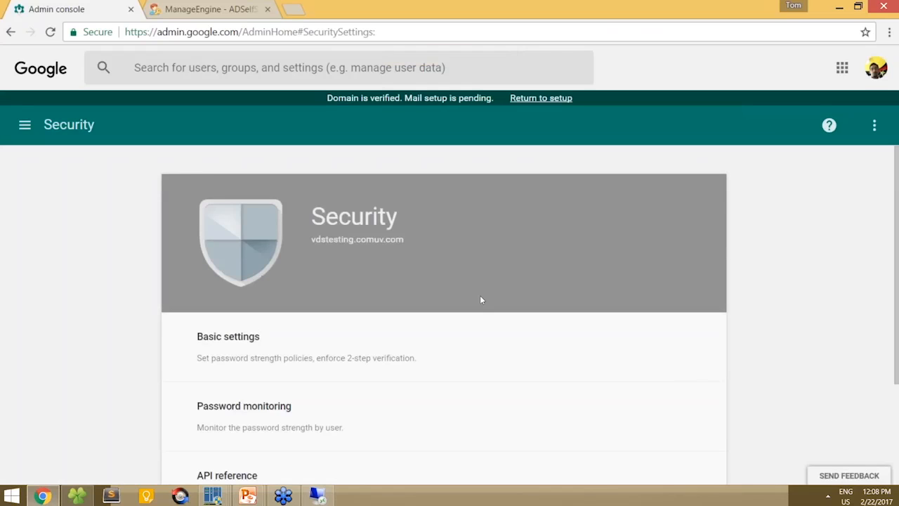
{"action": "scroll", "coordinate": [481, 300], "scroll_direction": "down", "scroll_amount": 3}
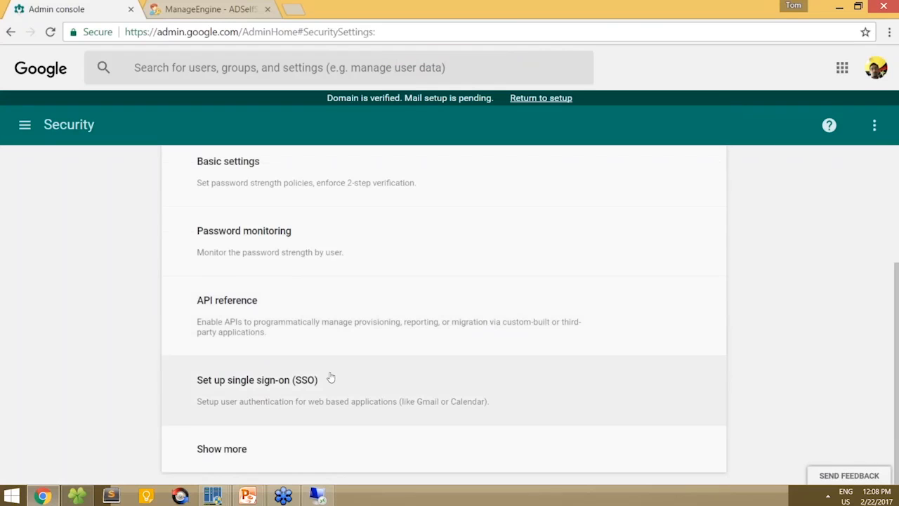
{"action": "left_click", "coordinate": [331, 378]}
{"action": "scroll", "coordinate": [367, 377], "scroll_direction": "down", "scroll_amount": 6}
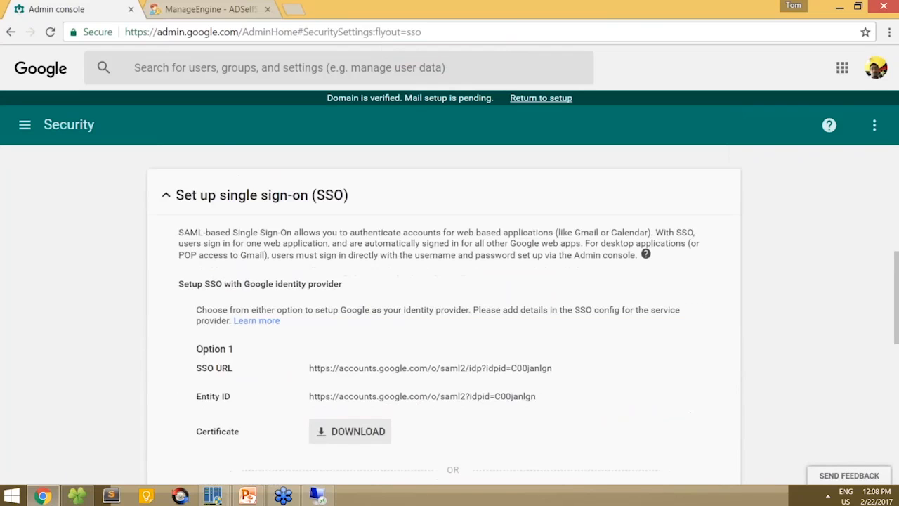
{"action": "scroll", "coordinate": [359, 355], "scroll_direction": "down", "scroll_amount": 2}
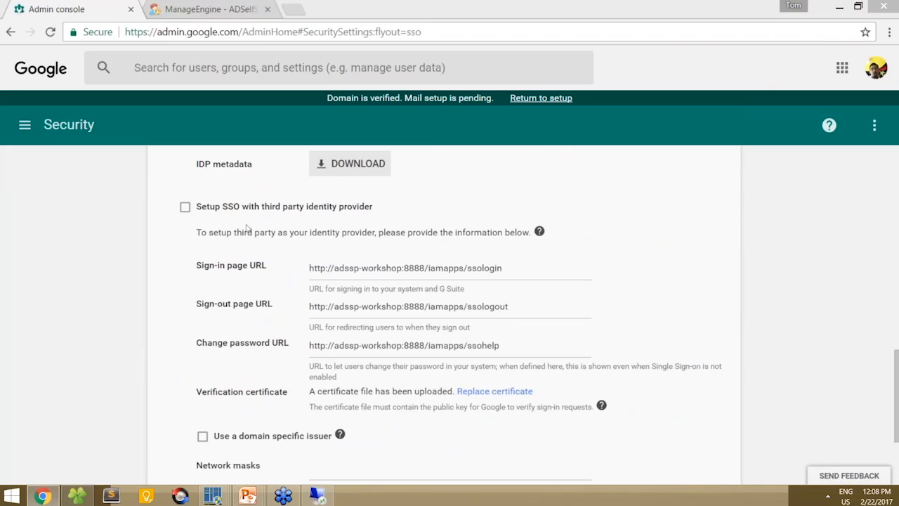
- Enable SSO with a third-party identity provider and select the Sign-in page URL field
{"action": "left_click", "coordinate": [187, 207]}
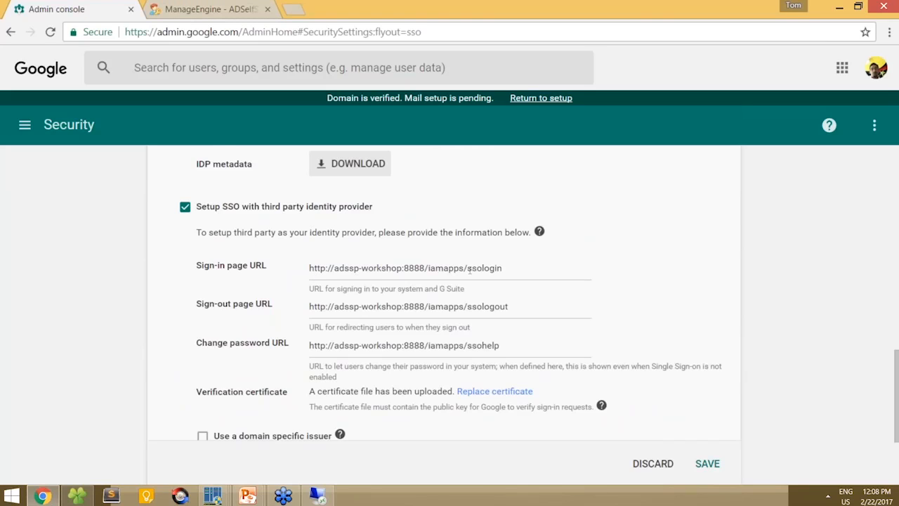
{"action": "left_click", "coordinate": [524, 270]}
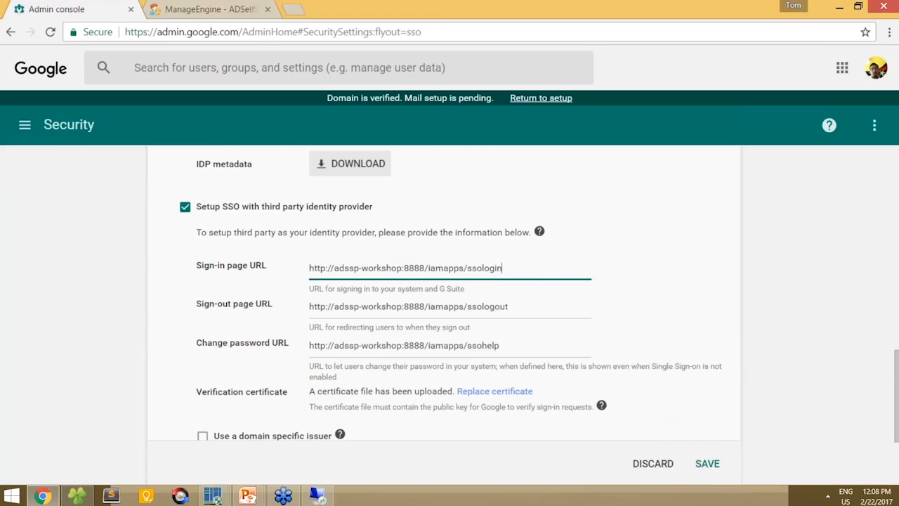
{"action": "left_click", "coordinate": [211, 10]}
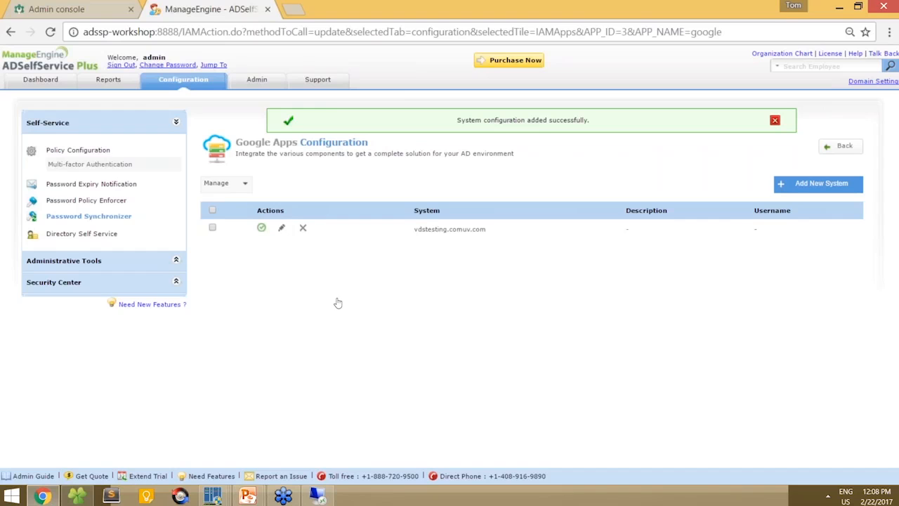
- Open the vdstesting.comuv.com Google Apps system's SSO/SAML details and copy its Login URL
{"action": "left_click", "coordinate": [114, 6]}
{"action": "left_click", "coordinate": [195, 9]}
{"action": "left_click", "coordinate": [281, 227]}
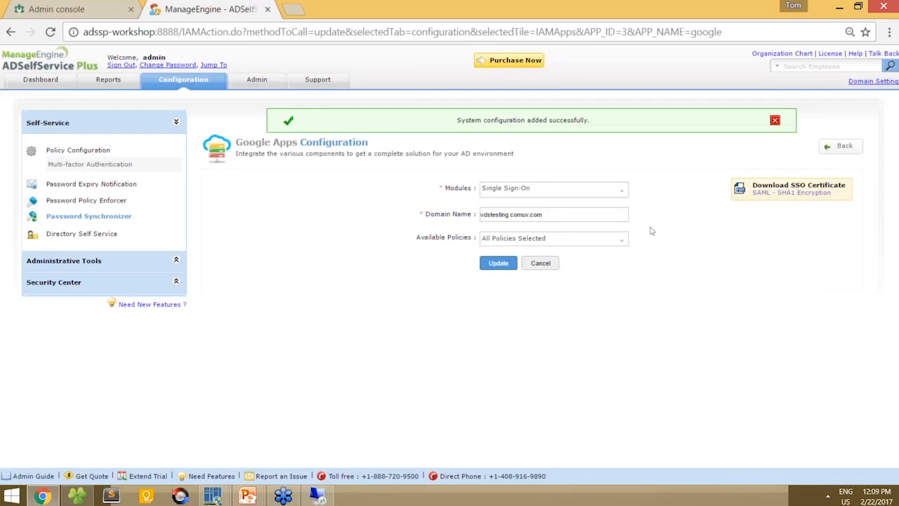
{"action": "left_click", "coordinate": [771, 191]}
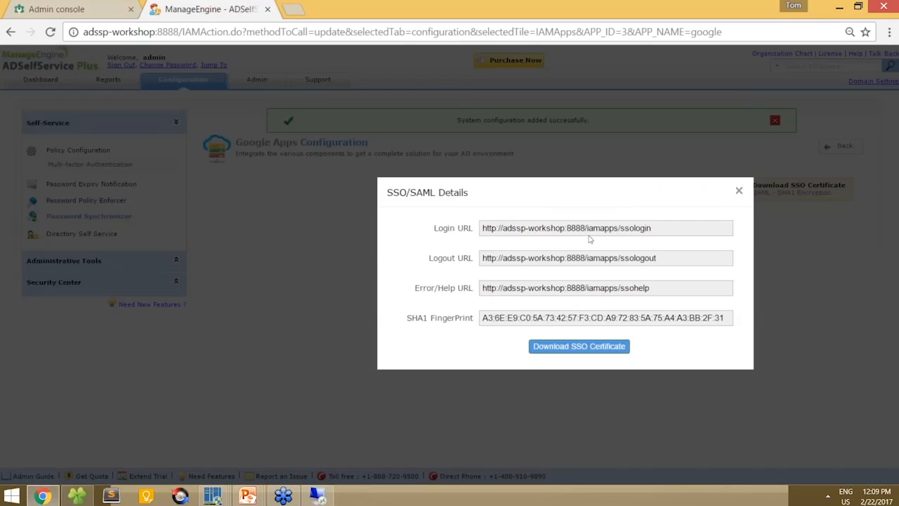
{"action": "left_click_drag", "start_coordinate": [655, 228], "coordinate": [468, 229]}
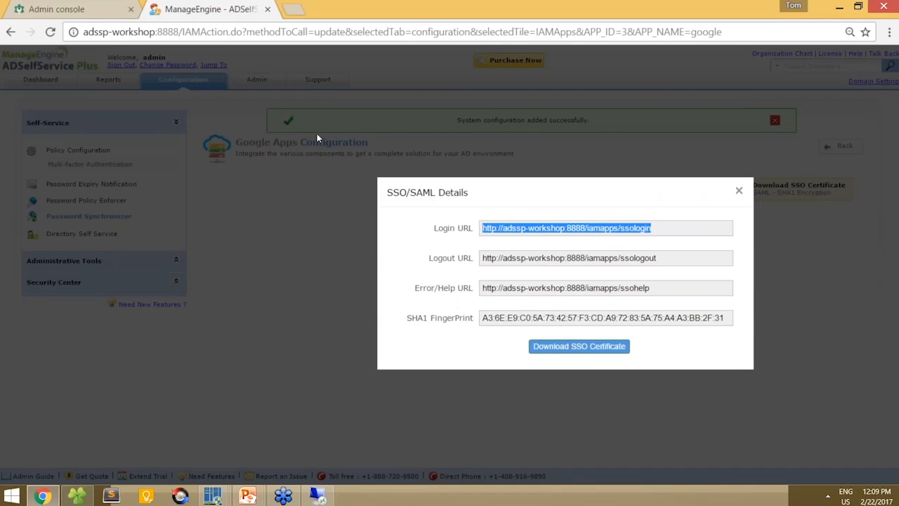
- Paste the ADSelfService Logout URL into Google's Sign-out page URL and save the SSO settings
{"action": "left_click", "coordinate": [105, 8]}
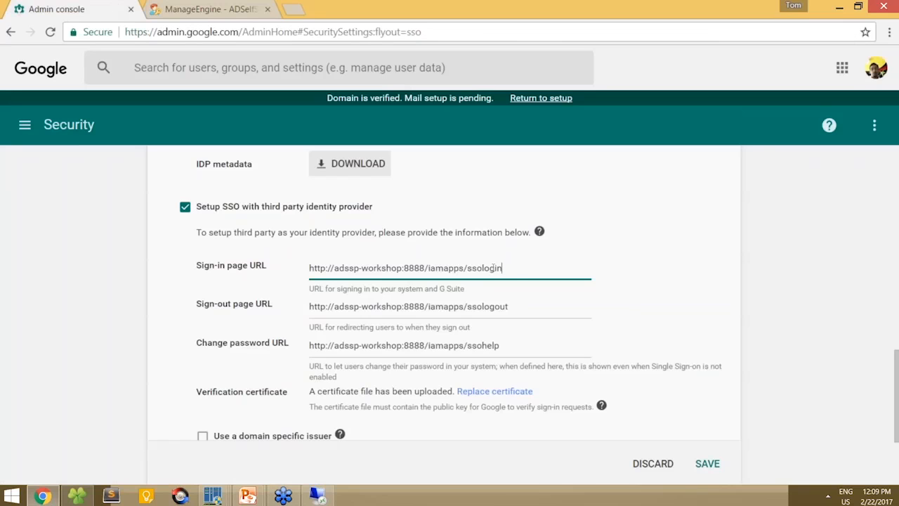
{"action": "key", "text": "ctrl+Tab"}
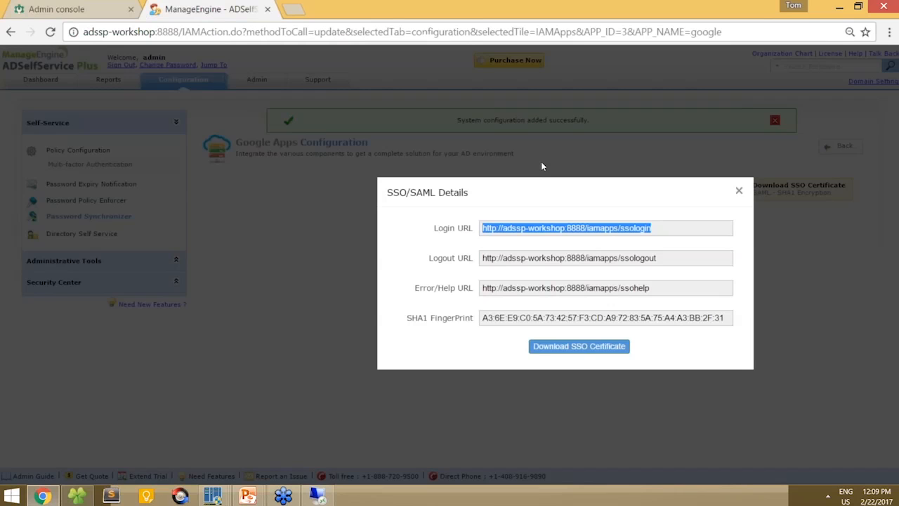
{"action": "left_click", "coordinate": [673, 259]}
{"action": "key", "text": "ctrl+c"}
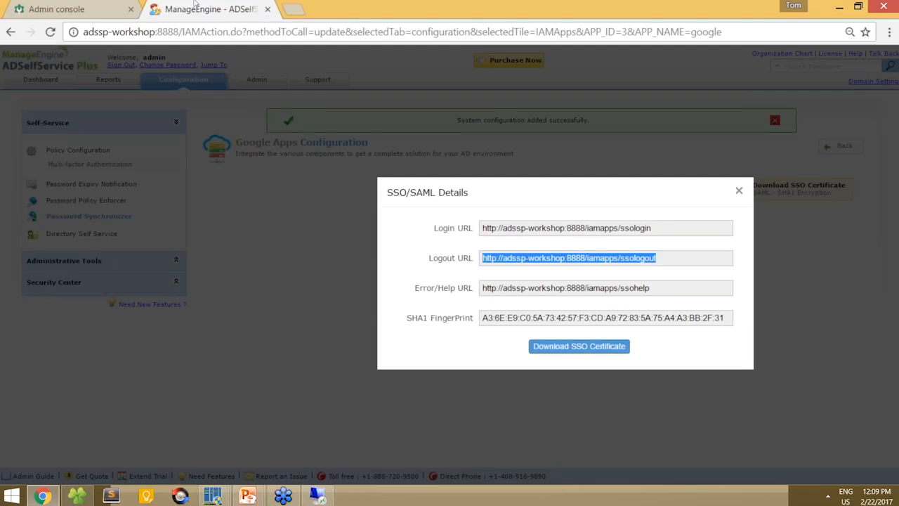
{"action": "left_click", "coordinate": [91, 7]}
{"action": "triple_click", "coordinate": [421, 306]}
{"action": "key", "text": "ctrl+v"}
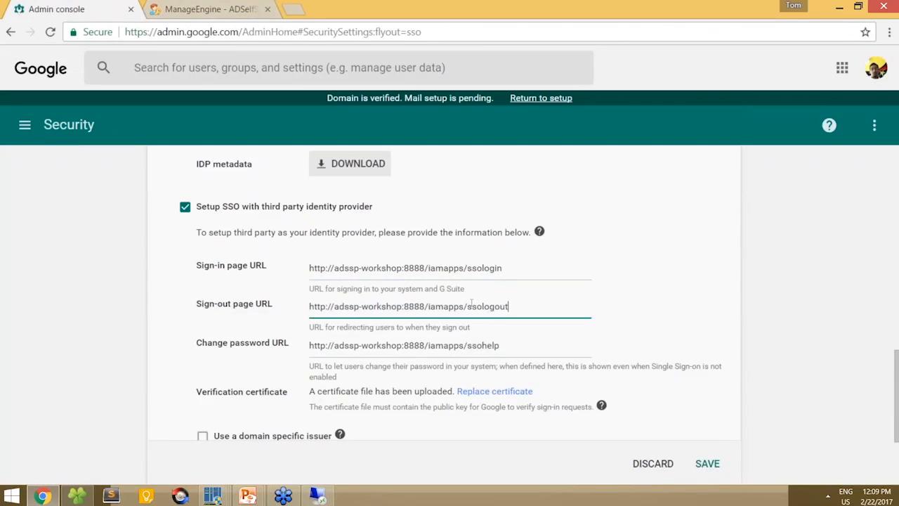
{"action": "left_click", "coordinate": [708, 465]}
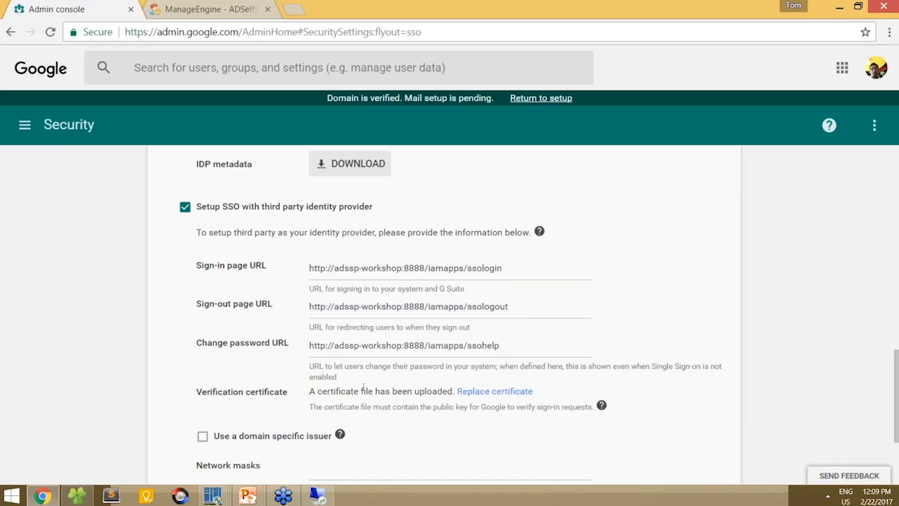
{"action": "left_click", "coordinate": [217, 4]}
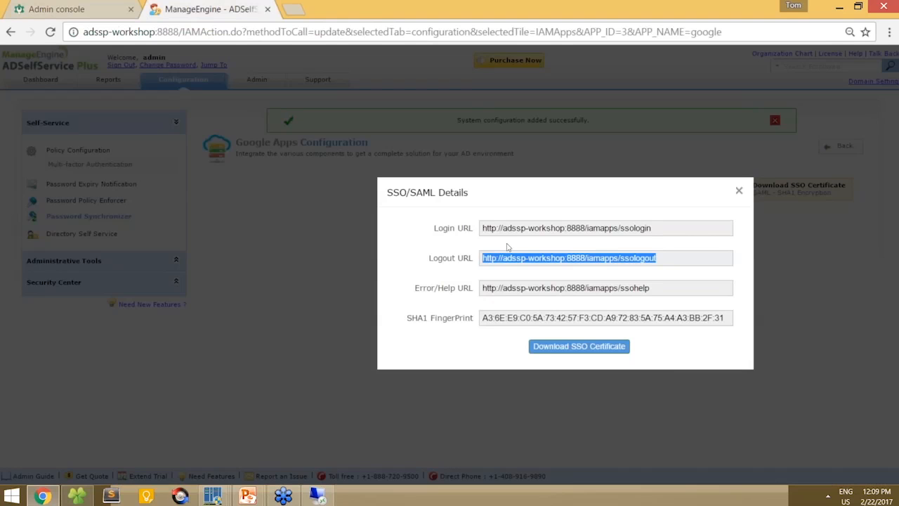
- Download the SSO certificate and start replacing Google's verification certificate
{"action": "left_click", "coordinate": [592, 347]}
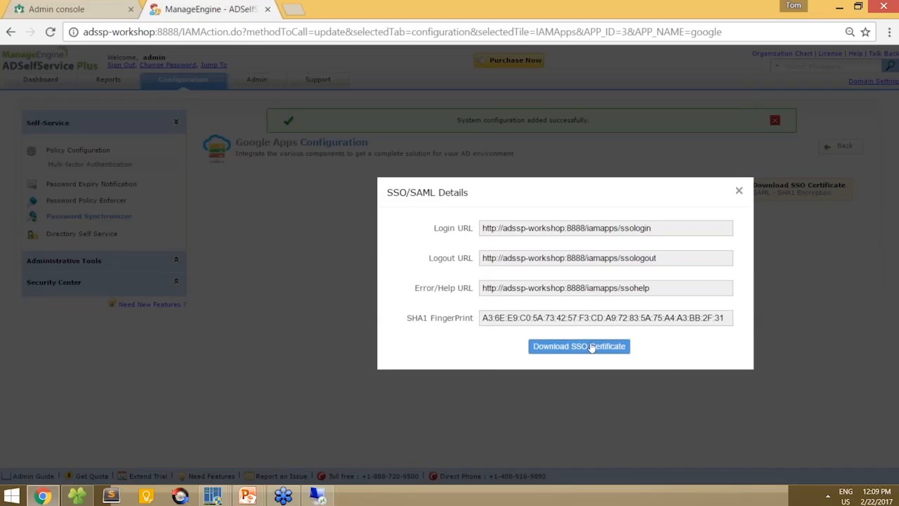
{"action": "left_click", "coordinate": [56, 8]}
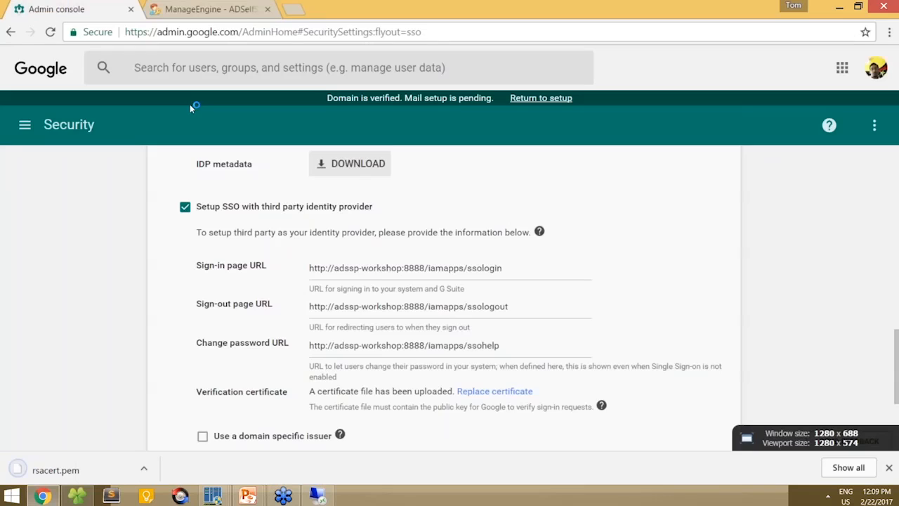
{"action": "left_click", "coordinate": [494, 390]}
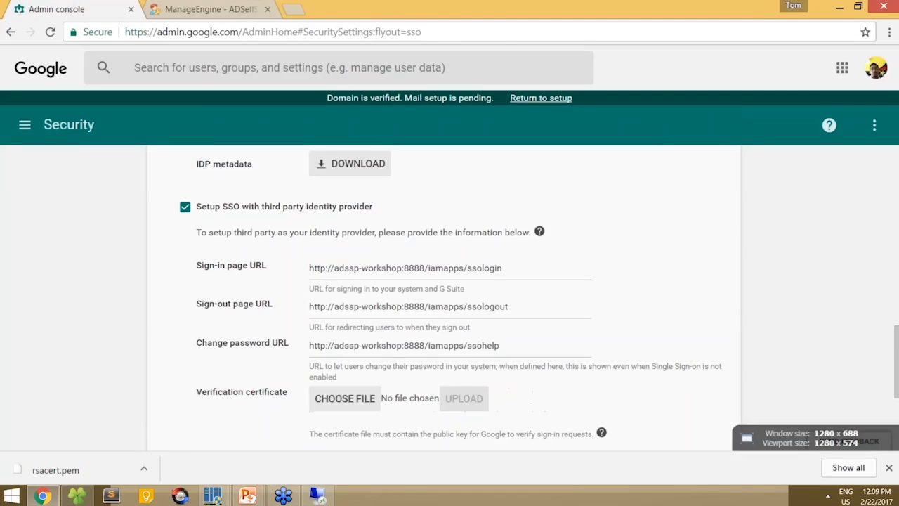
{"action": "left_click", "coordinate": [355, 397]}
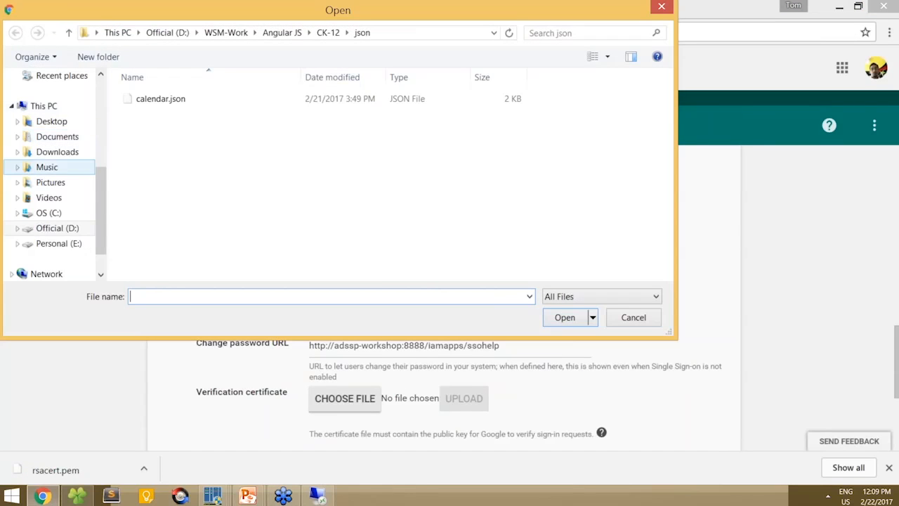
- Pick rsacert.pem from Downloads and upload it as the verification certificate
{"action": "left_click", "coordinate": [74, 152]}
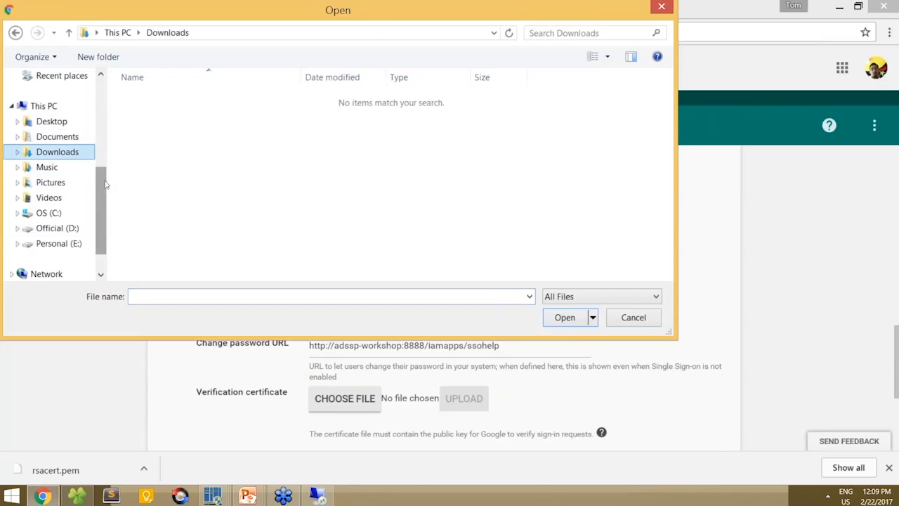
{"action": "scroll", "coordinate": [105, 185], "scroll_direction": "up", "scroll_amount": 3}
{"action": "left_click", "coordinate": [68, 125]}
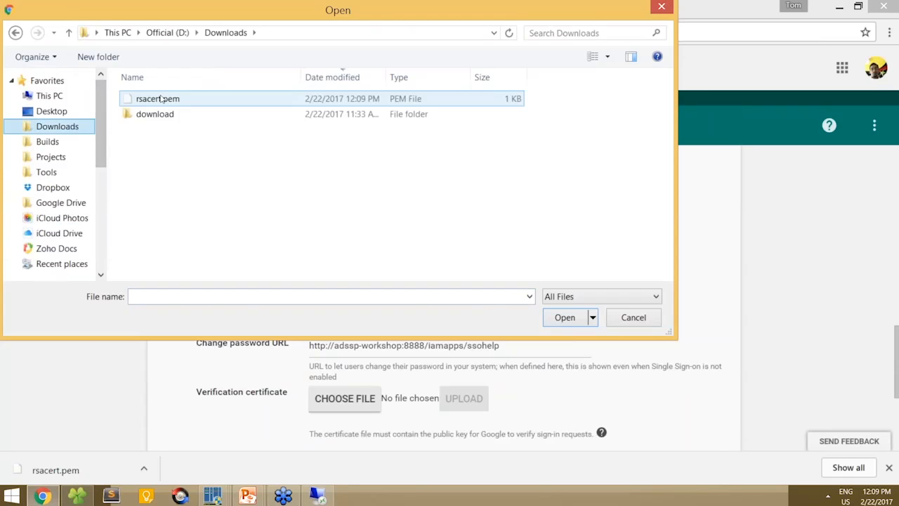
{"action": "double_click", "coordinate": [162, 97]}
{"action": "scroll", "coordinate": [449, 309], "scroll_direction": "down", "scroll_amount": 1}
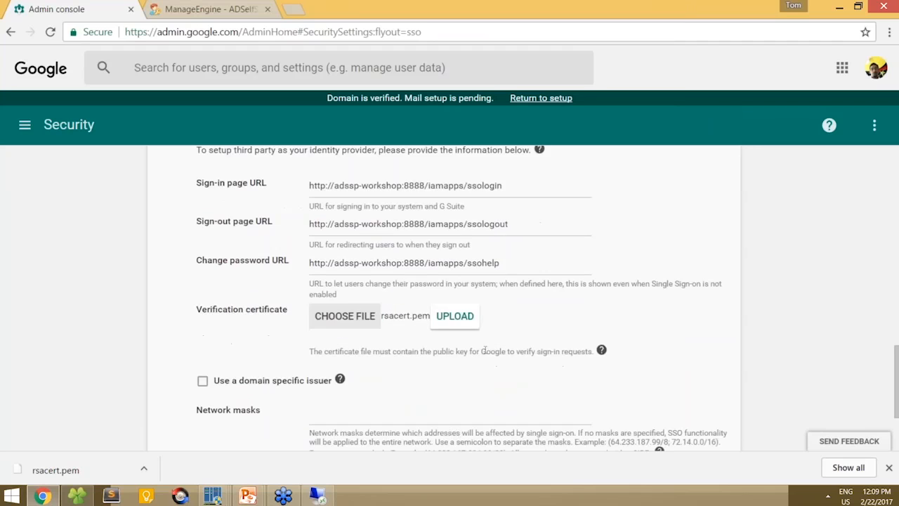
{"action": "left_click", "coordinate": [464, 318]}
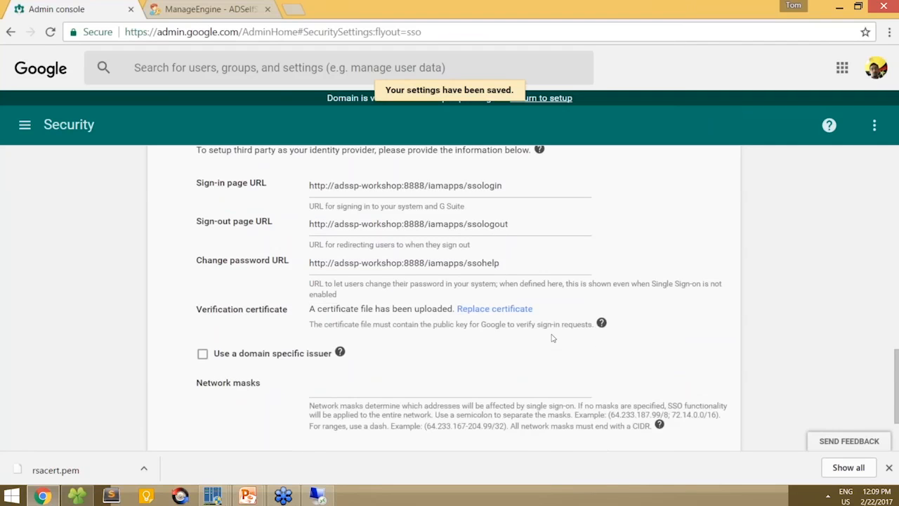
{"action": "scroll", "coordinate": [552, 338], "scroll_direction": "down", "scroll_amount": 1}
{"action": "scroll", "coordinate": [552, 339], "scroll_direction": "up", "scroll_amount": 1}
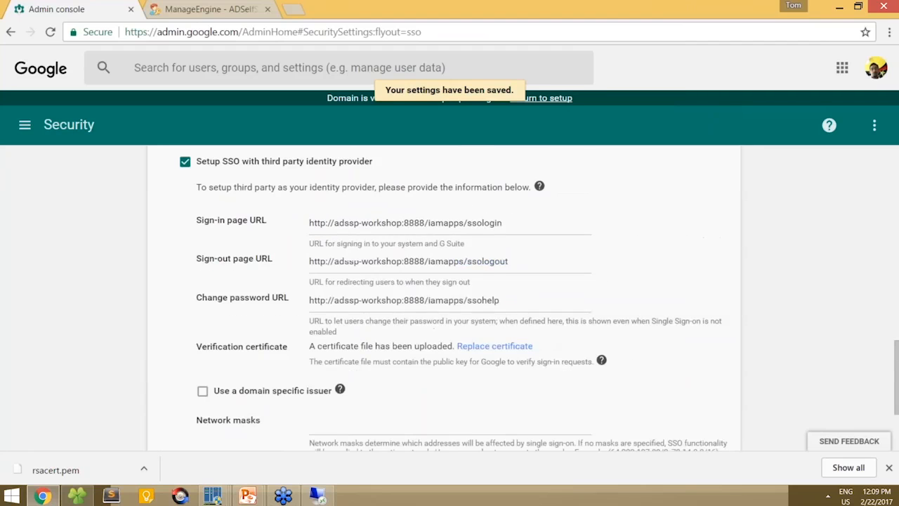
{"action": "scroll", "coordinate": [444, 298], "scroll_direction": "up", "scroll_amount": 1}
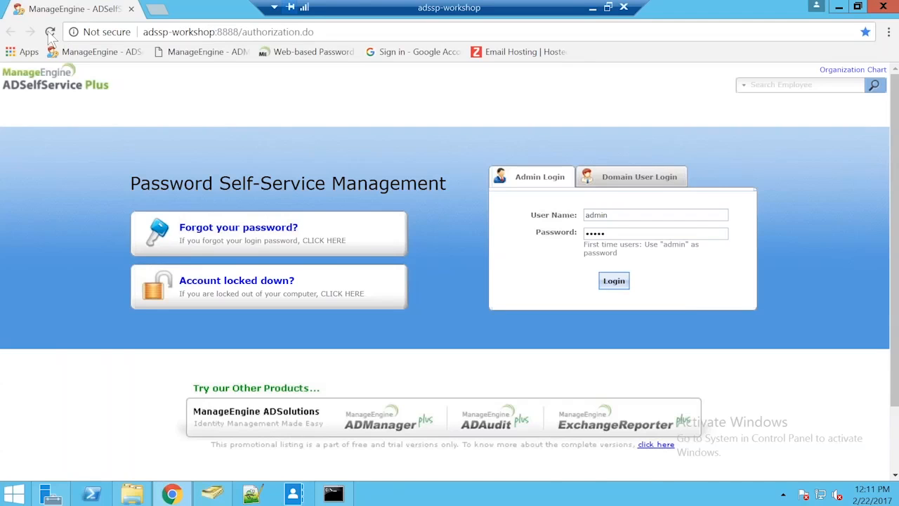
- Log in as a domain user with their user name and password, then open the Applications list
{"action": "left_click", "coordinate": [646, 176]}
{"action": "key", "text": "Tab"}
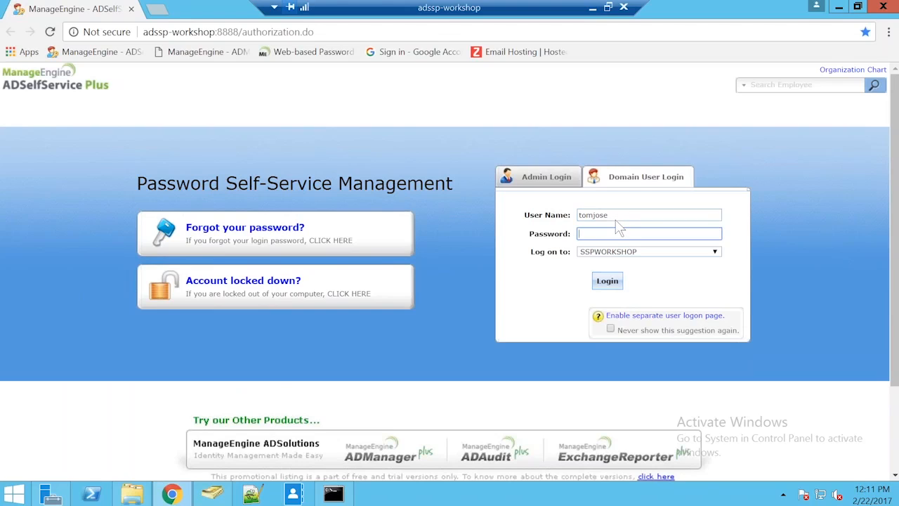
{"action": "type", "text": "**********"}
{"action": "key", "text": "Return"}
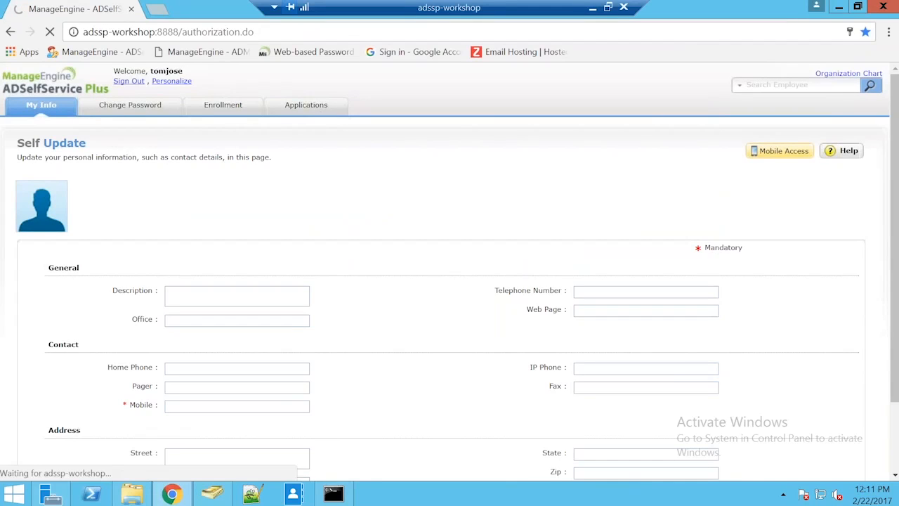
{"action": "left_click", "coordinate": [306, 105]}
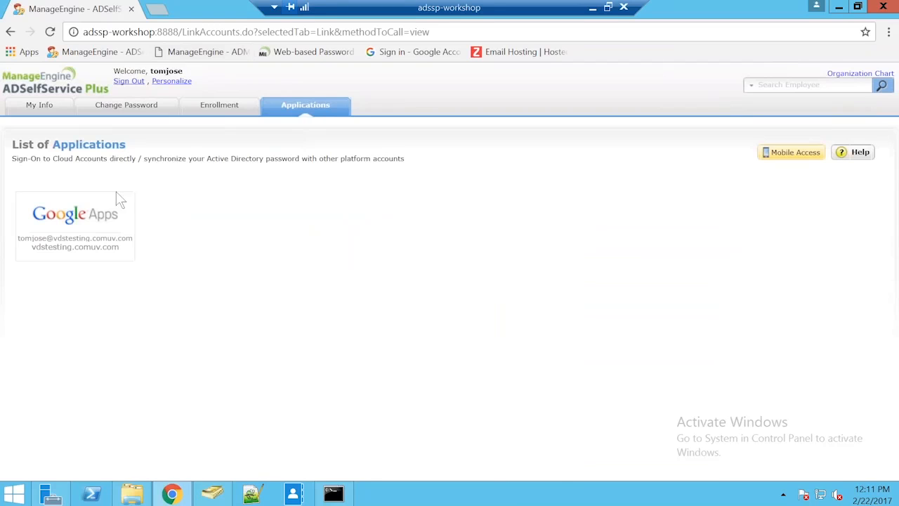
{"action": "mouse_move", "coordinate": [90, 228]}
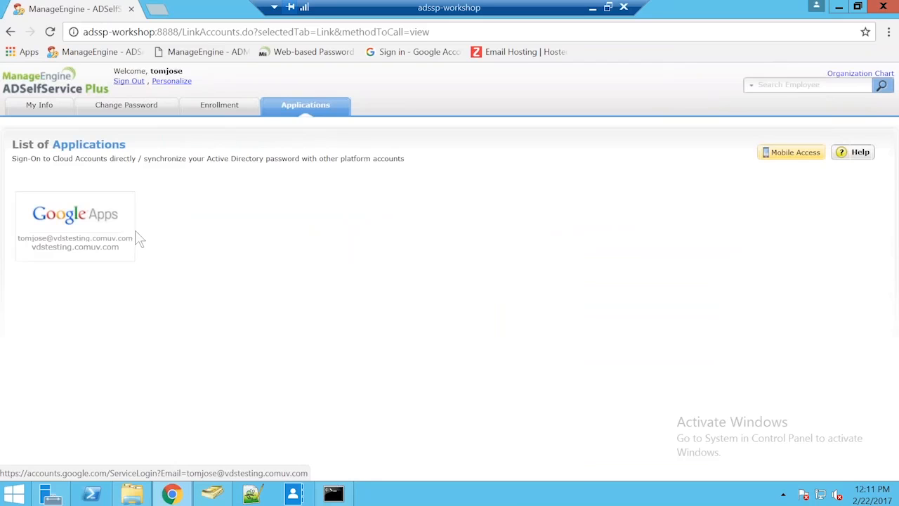
- Reach Google My Account from the Google Apps tile, then minimize the remote desktop session
{"action": "left_click", "coordinate": [71, 227]}
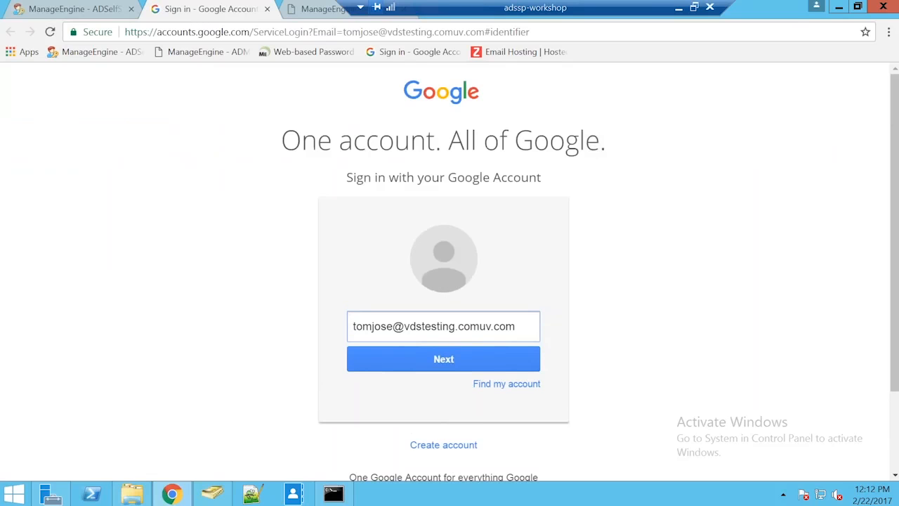
{"action": "left_click", "coordinate": [415, 364]}
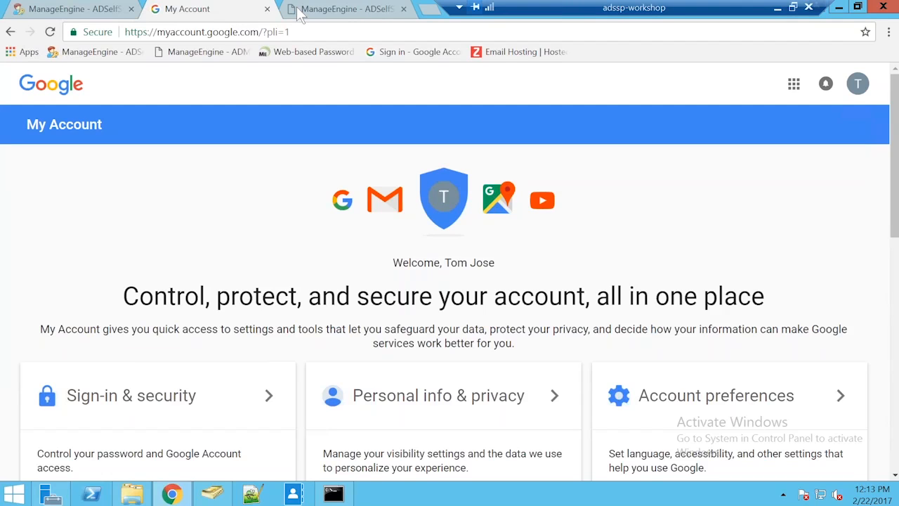
{"action": "left_click", "coordinate": [776, 8]}
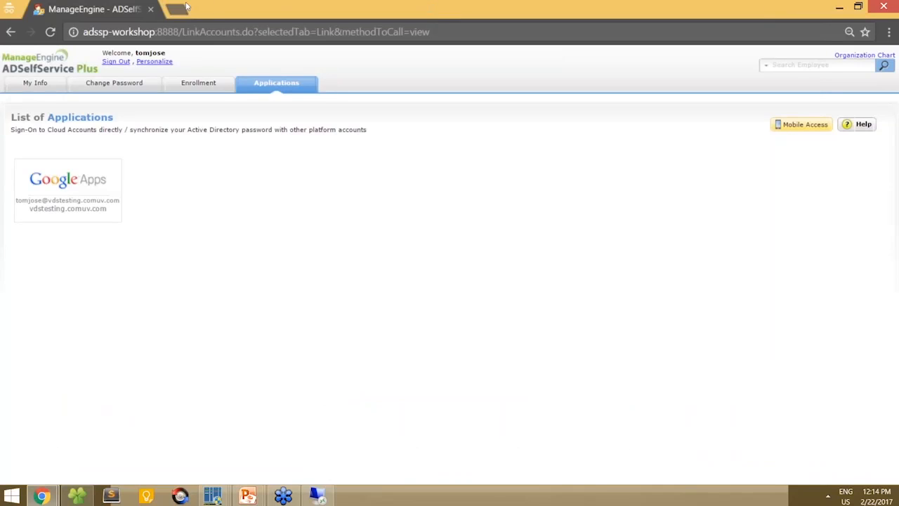
- Sign out of the self-service portal and submit the domain user's email on Google sign-in
{"action": "left_click", "coordinate": [116, 61]}
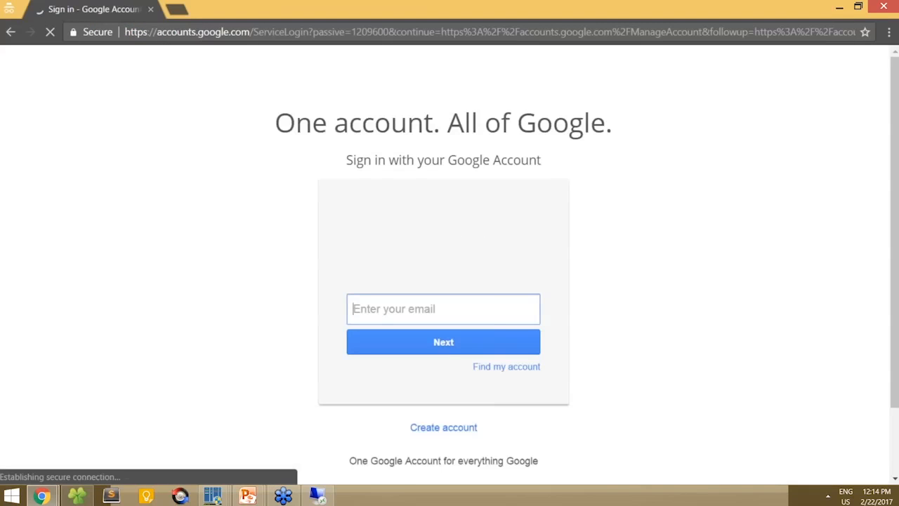
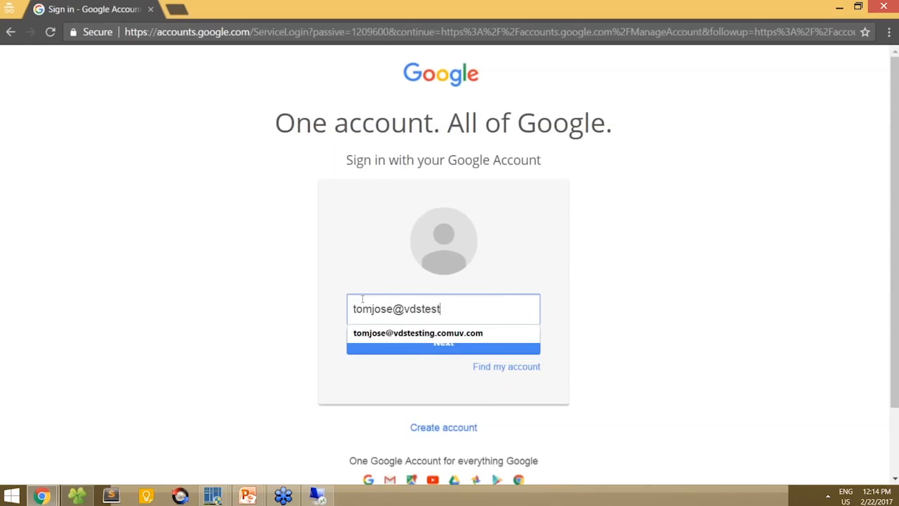
{"action": "key", "text": "Down"}
{"action": "key", "text": "Return"}
{"action": "key", "text": "Return"}
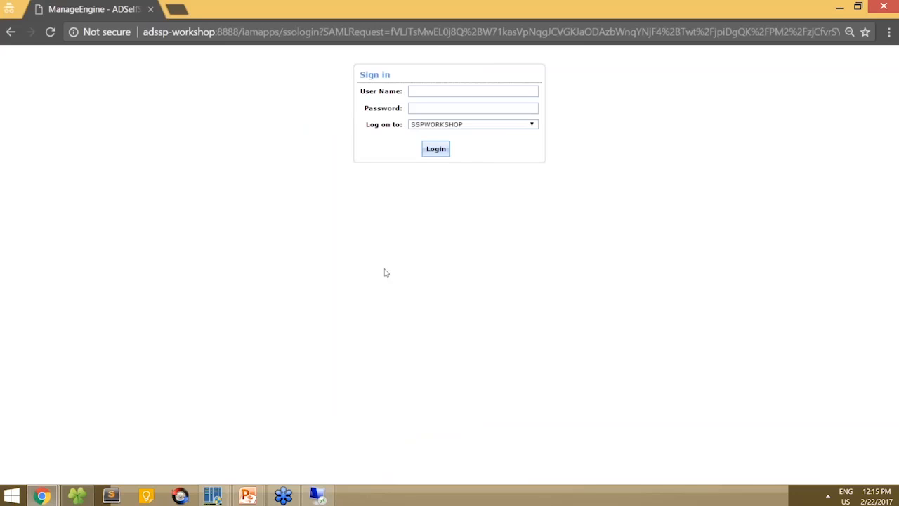
- Log in on the ADSelfService SSO form with the domain user name and password
{"action": "left_click", "coordinate": [425, 91]}
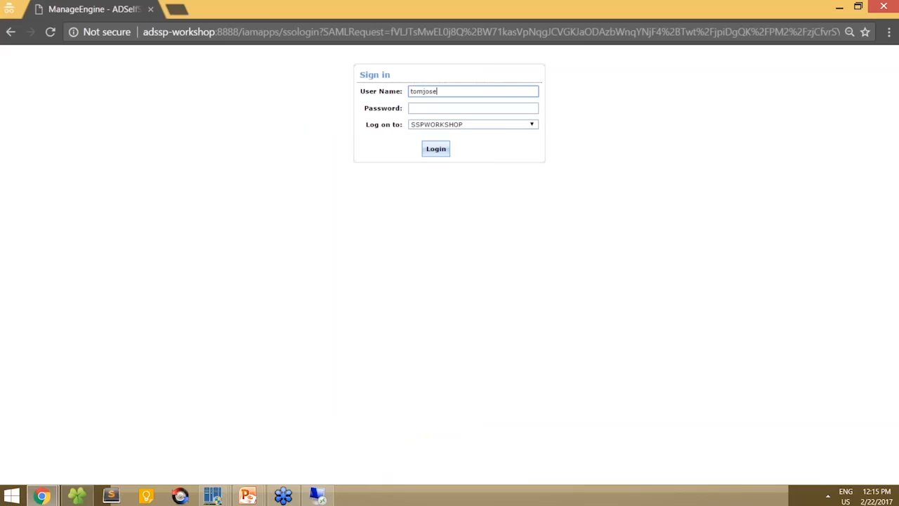
{"action": "key", "text": "Tab"}
{"action": "type", "text": "p"}
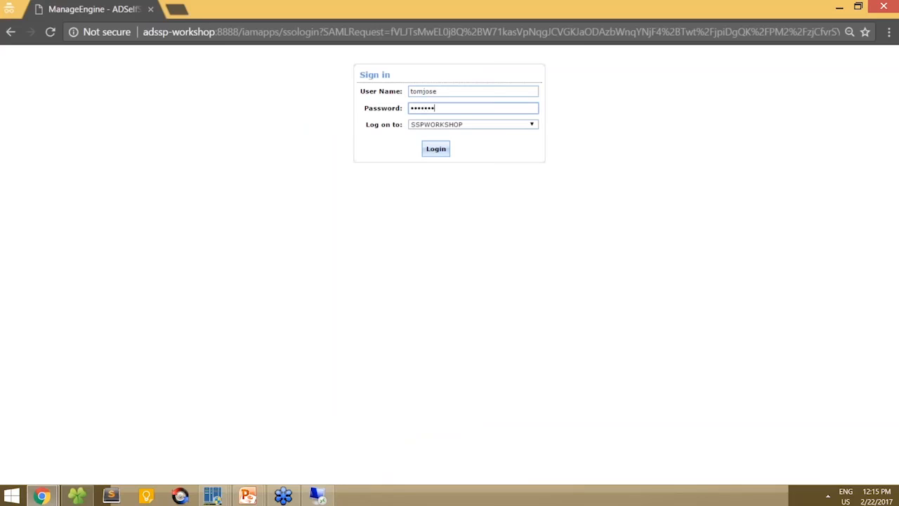
{"action": "left_click", "coordinate": [436, 149]}
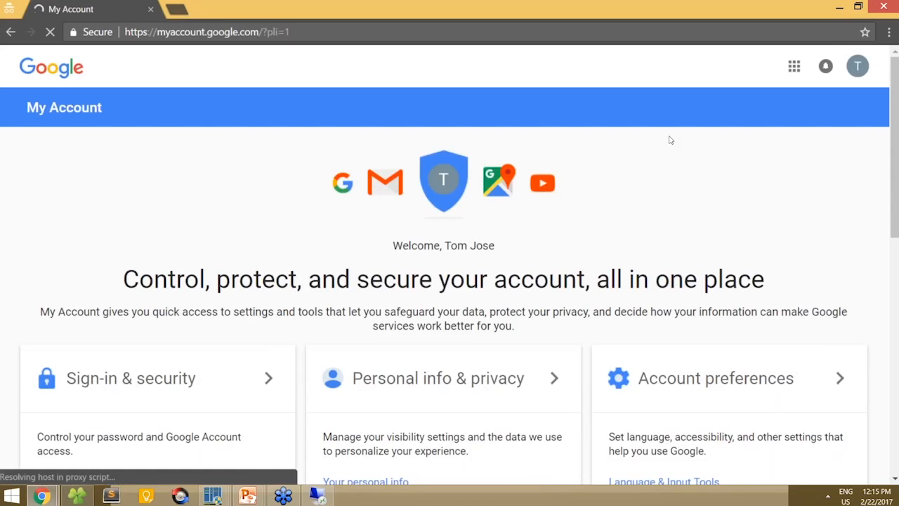
{"action": "left_click", "coordinate": [248, 495]}
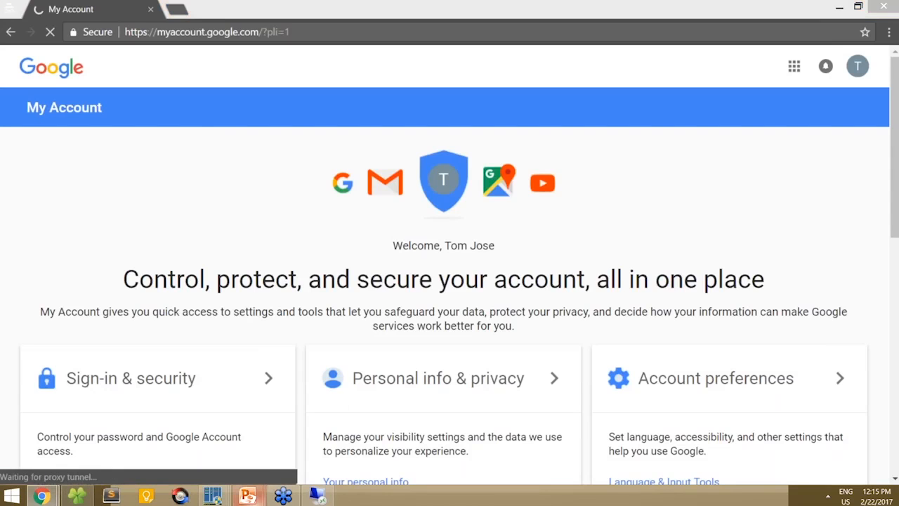
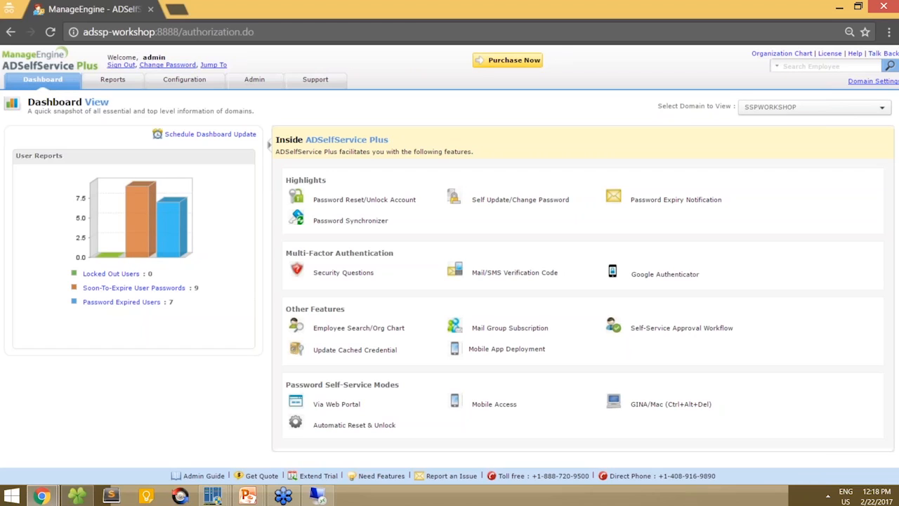
- Open the Sys Admin policy and view the summary of the OUs and groups it covers
{"action": "left_click", "coordinate": [199, 84]}
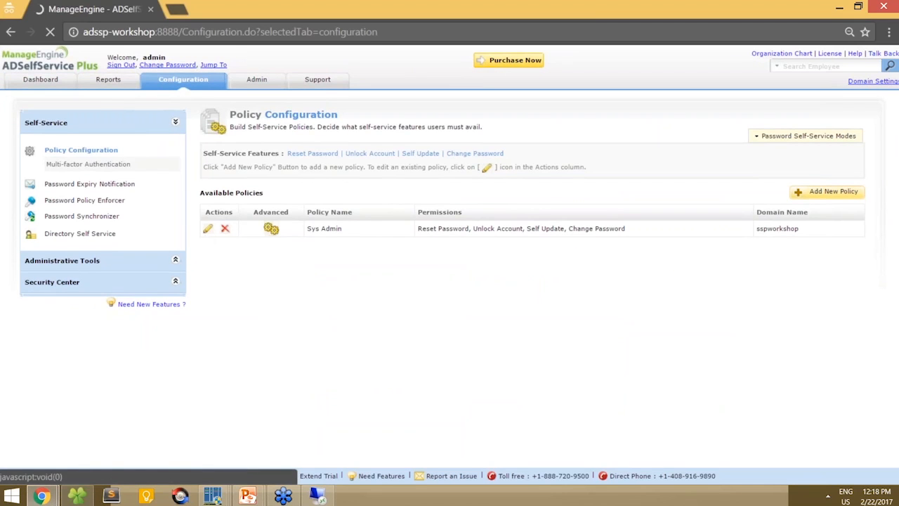
{"action": "left_click", "coordinate": [207, 231]}
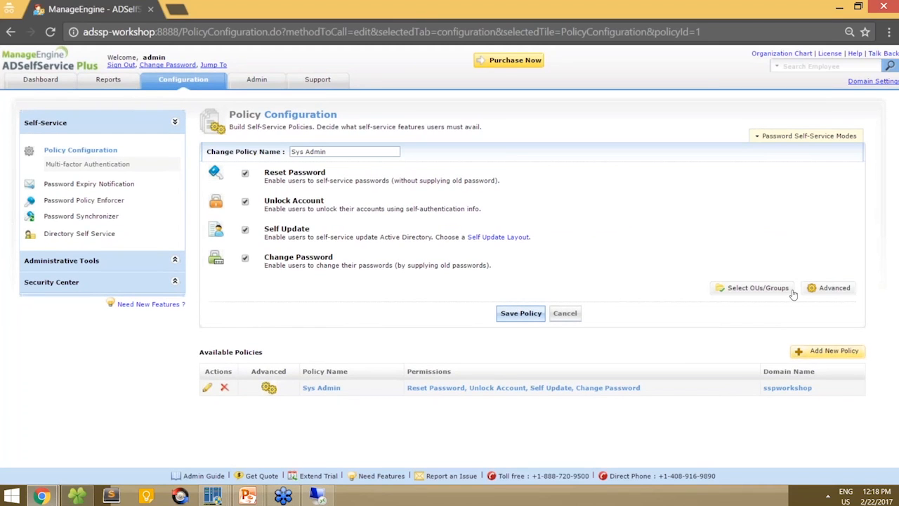
{"action": "left_click", "coordinate": [791, 290]}
{"action": "left_click", "coordinate": [690, 123]}
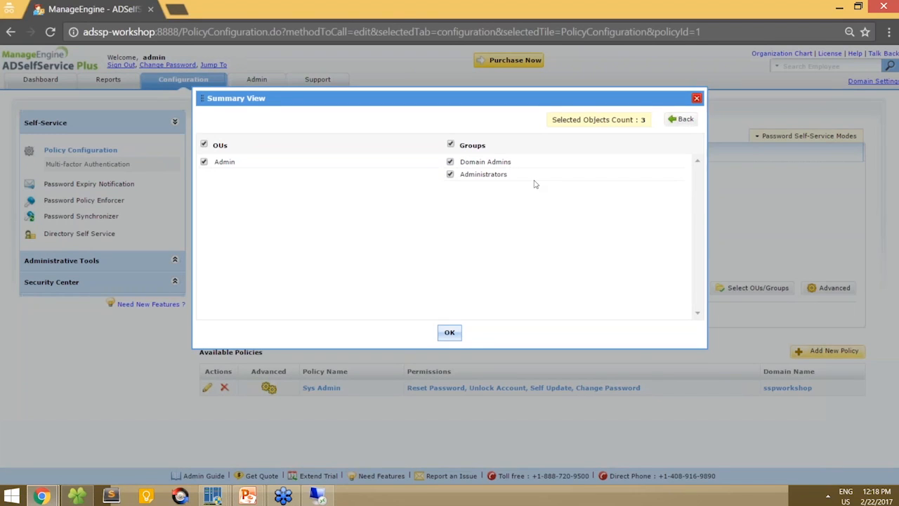
- Start a new self-service policy named Finance
{"action": "left_click", "coordinate": [450, 332]}
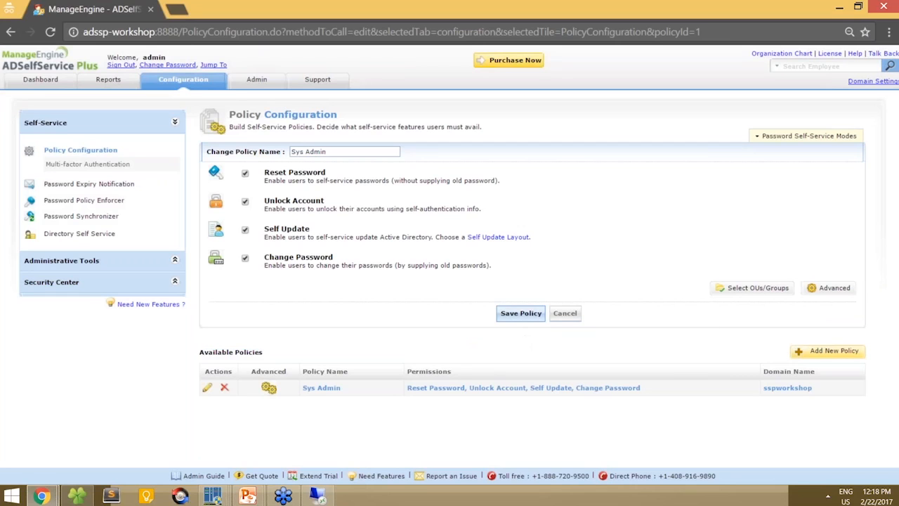
{"action": "left_click", "coordinate": [814, 355]}
{"action": "type", "text": "Finance"}
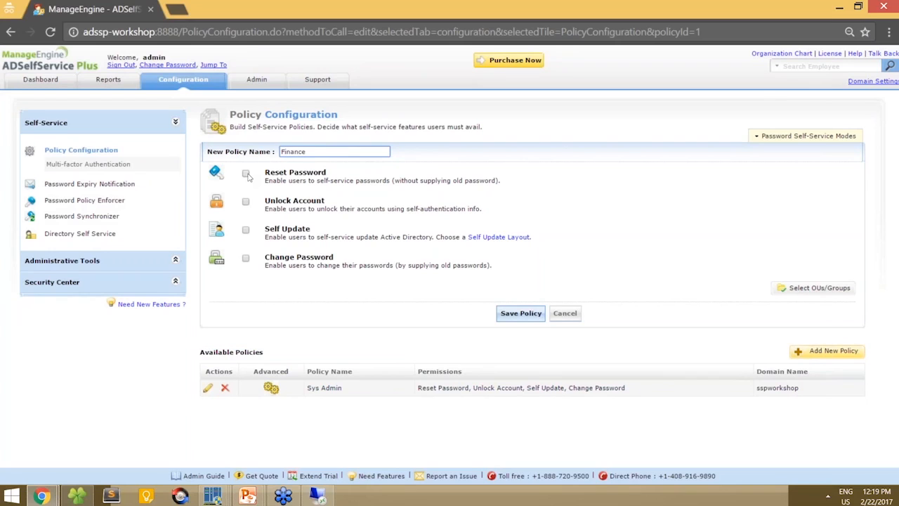
- Enable Reset Password, Self Update and Change Password for the Finance policy
{"action": "left_click", "coordinate": [246, 175]}
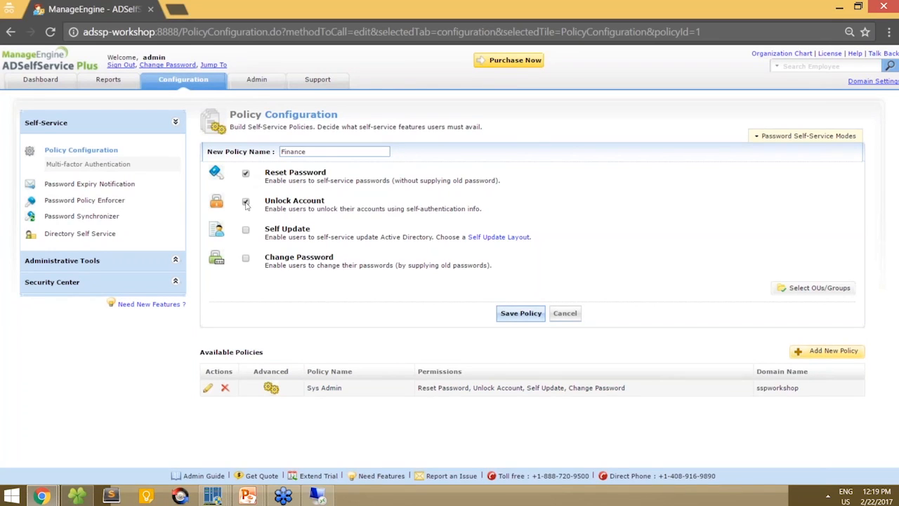
{"action": "left_click", "coordinate": [246, 234]}
{"action": "left_click", "coordinate": [247, 260]}
- Scope the Finance policy to the Finance OU under Tom and save it
{"action": "left_click", "coordinate": [815, 287]}
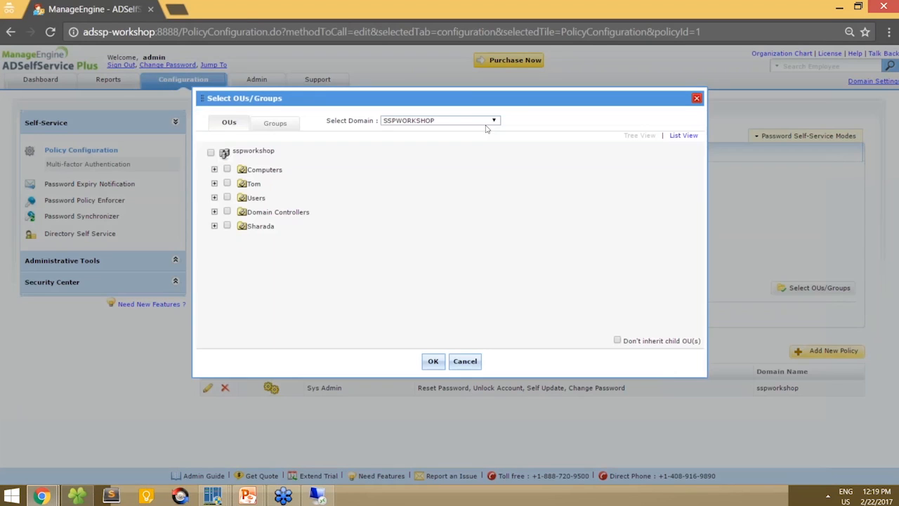
{"action": "left_click", "coordinate": [215, 183]}
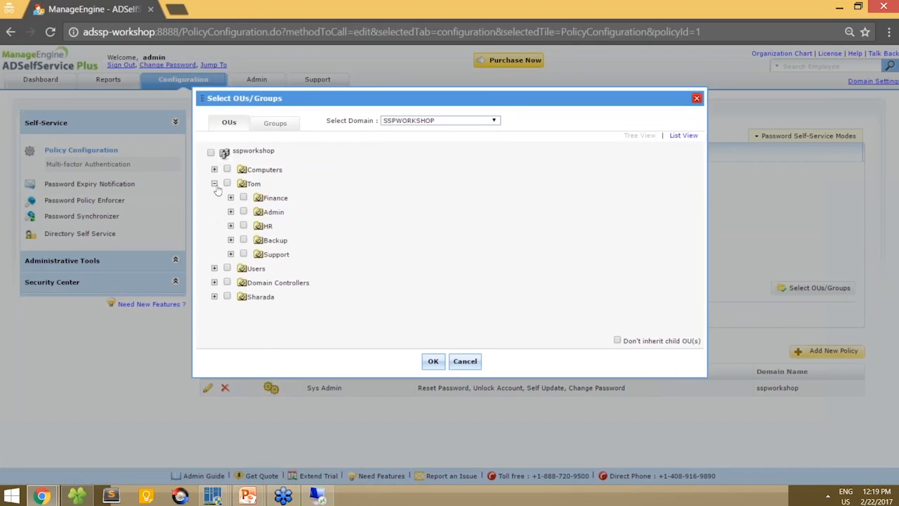
{"action": "left_click", "coordinate": [243, 197]}
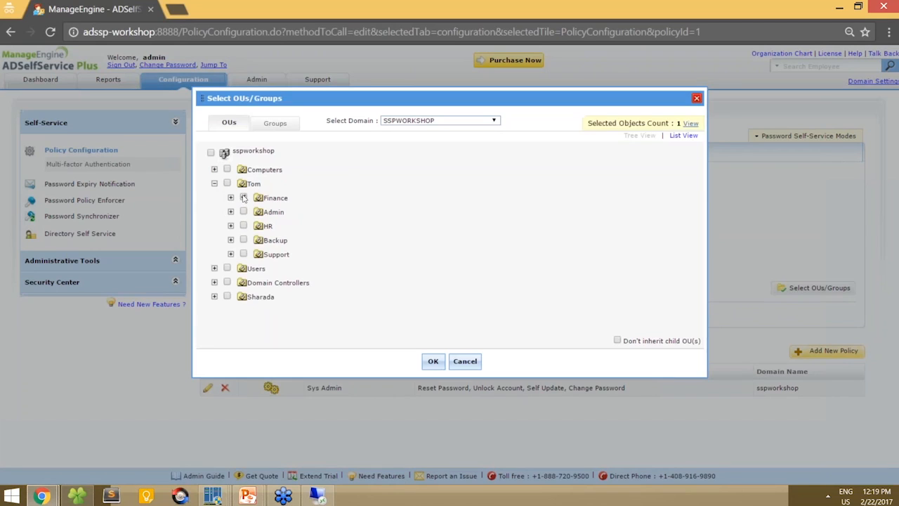
{"action": "left_click", "coordinate": [428, 362]}
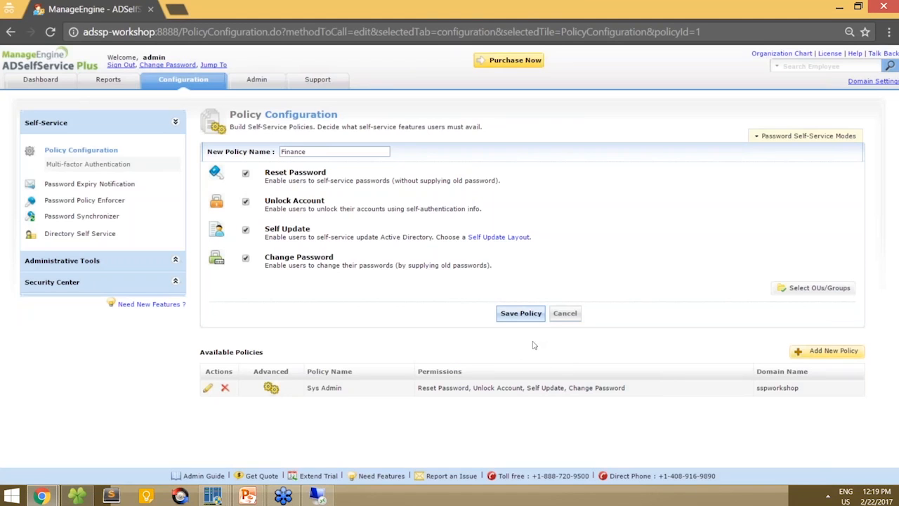
{"action": "left_click", "coordinate": [500, 314]}
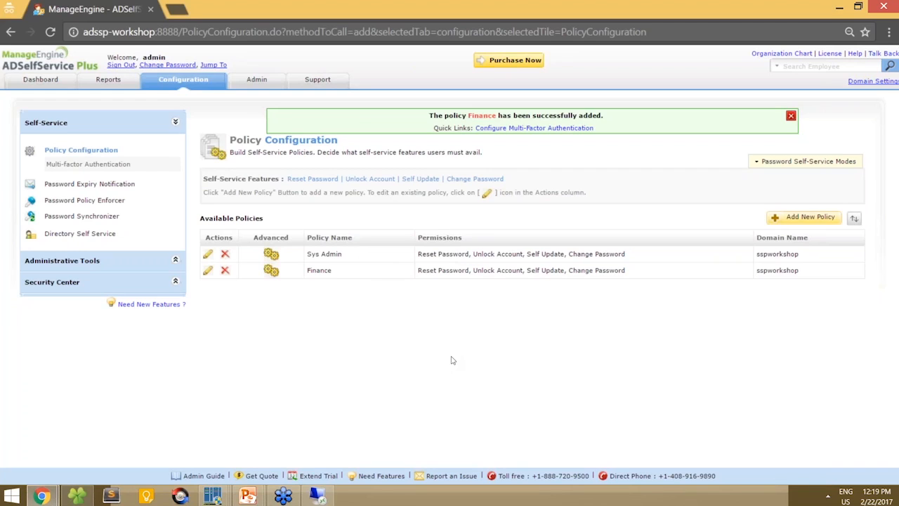
- Update the Google Apps system vdstesting.comuv.com so its policy list contains only Sys Admin instead of All Policies
{"action": "left_click", "coordinate": [69, 218]}
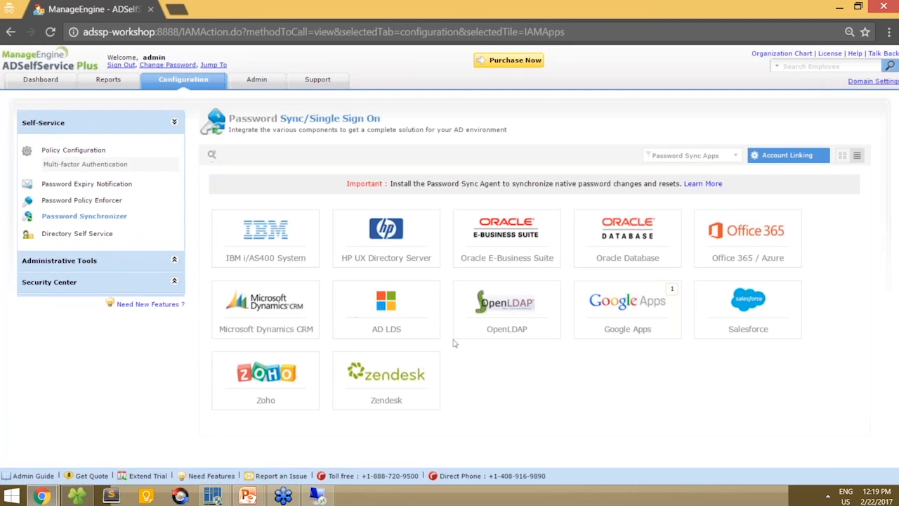
{"action": "left_click", "coordinate": [623, 303]}
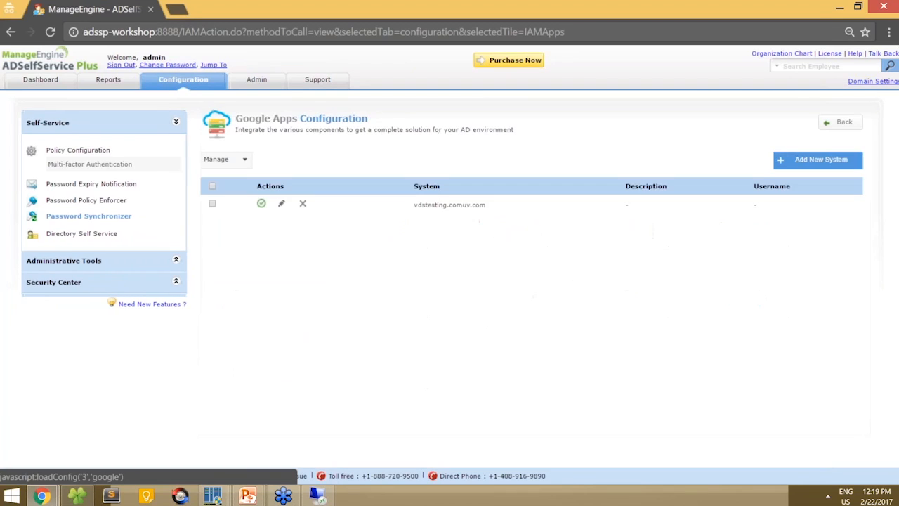
{"action": "left_click", "coordinate": [282, 204]}
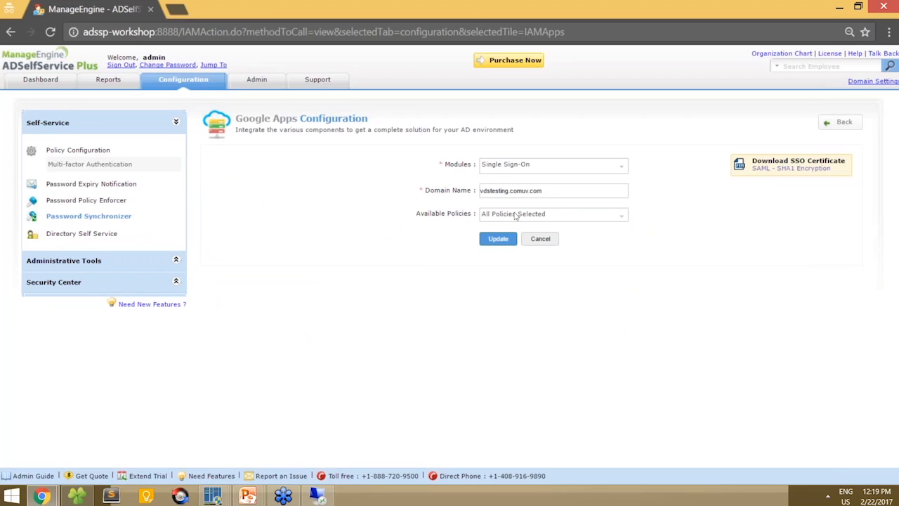
{"action": "left_click", "coordinate": [516, 215]}
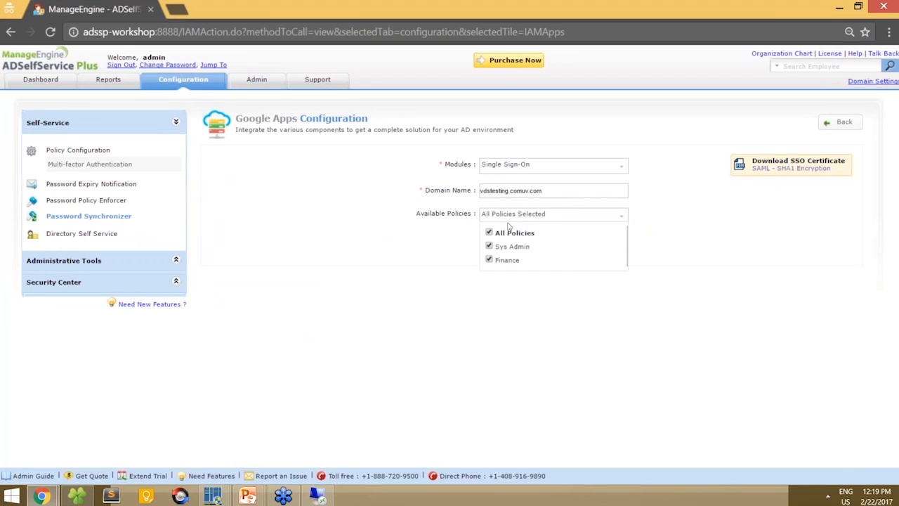
{"action": "left_click", "coordinate": [489, 232]}
{"action": "left_click", "coordinate": [489, 246]}
{"action": "left_click", "coordinate": [443, 257]}
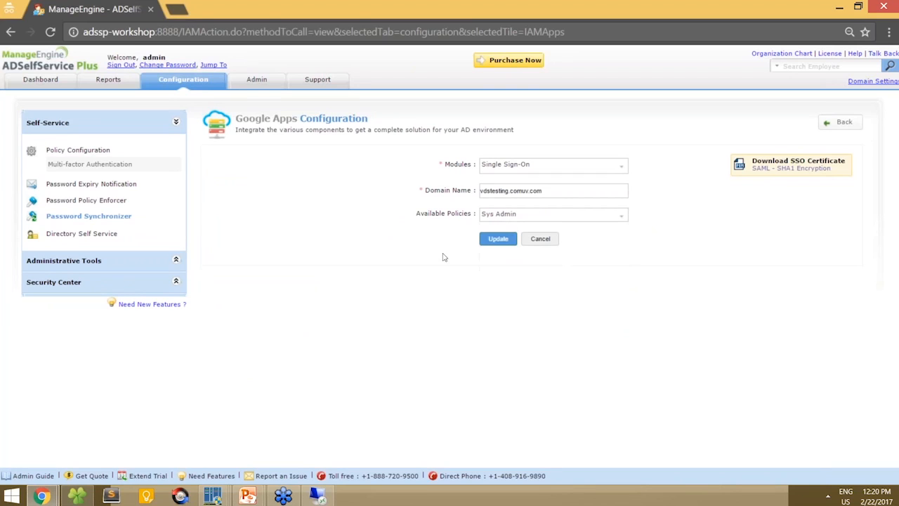
{"action": "left_click", "coordinate": [498, 239]}
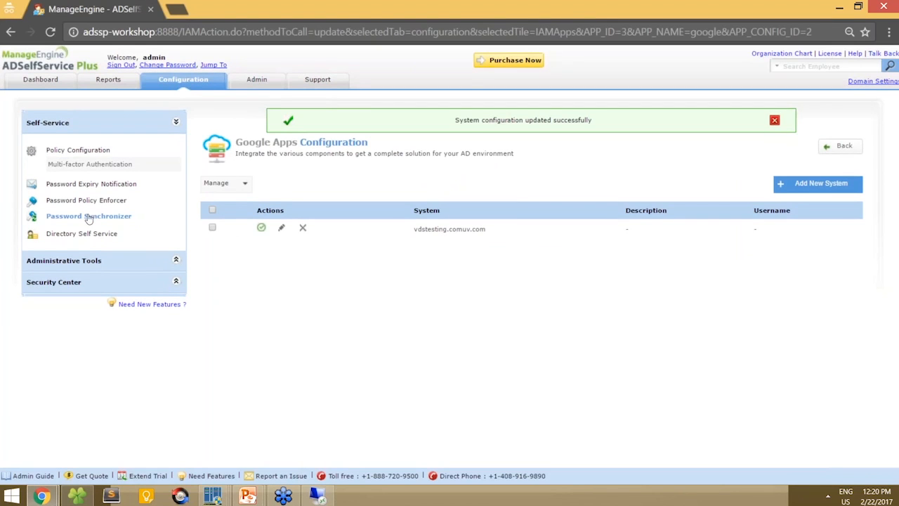
{"action": "left_click", "coordinate": [841, 147]}
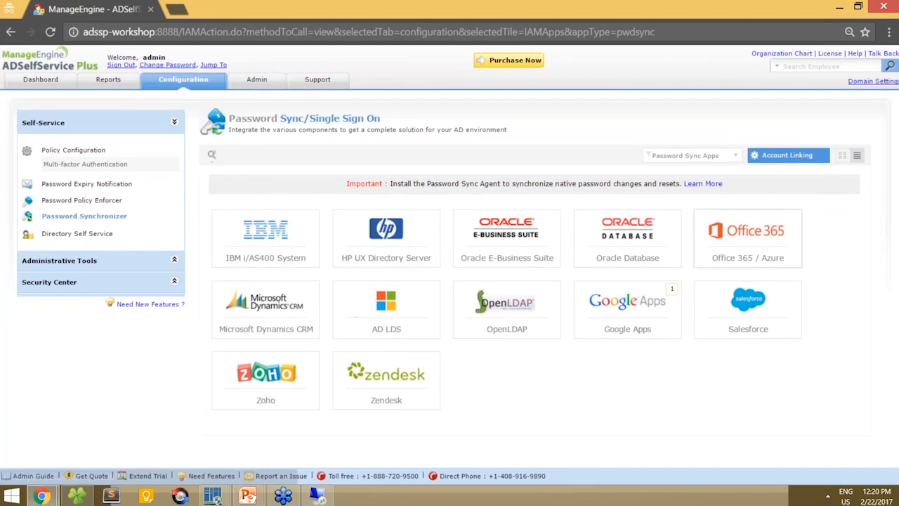
- Start a Zoho configuration and uncheck Password Synchronizer, keeping only the Single Sign-On module
{"action": "left_click", "coordinate": [288, 374]}
{"action": "left_click", "coordinate": [584, 205]}
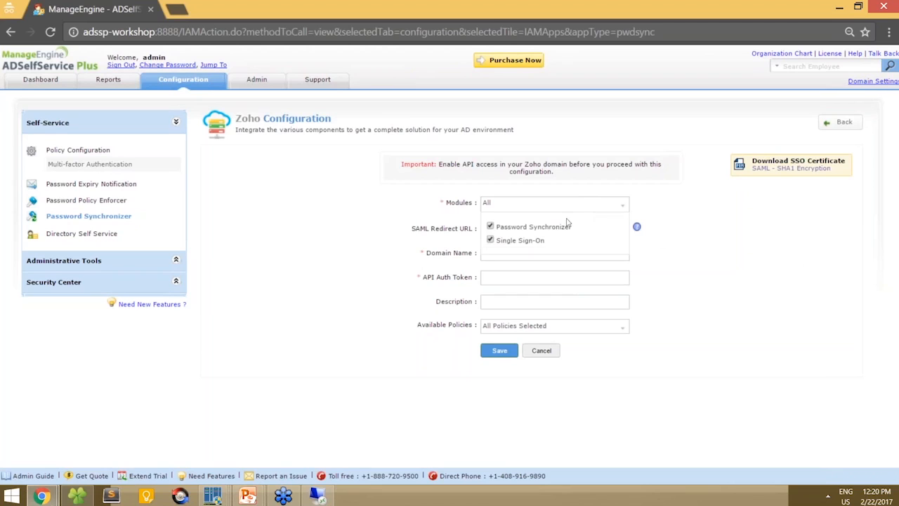
{"action": "left_click", "coordinate": [490, 228]}
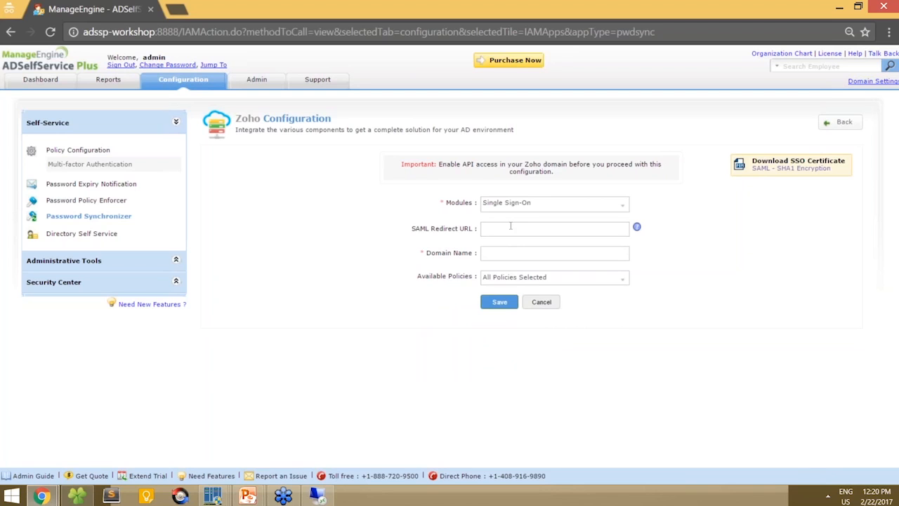
- In a private window, go to Zoho Mail and sign in with the admin account, without staying signed in
{"action": "key", "text": "ctrl+shift+n"}
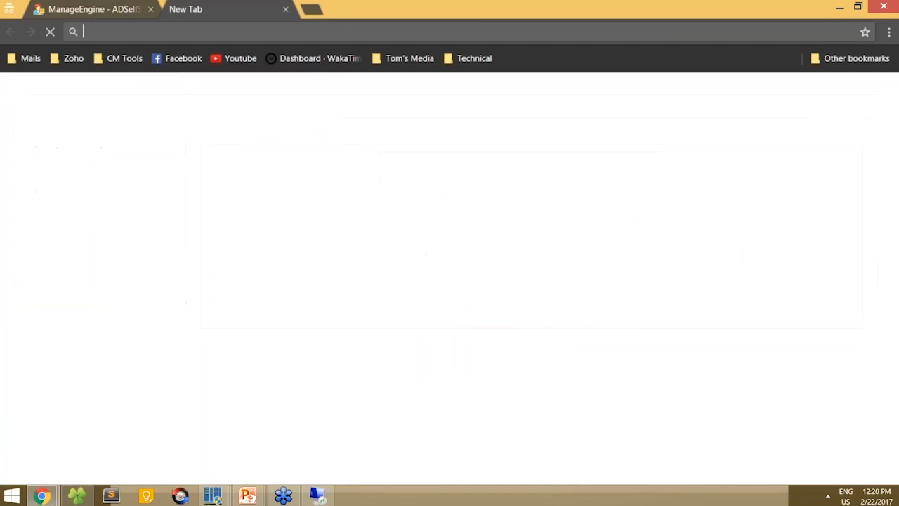
{"action": "type", "text": "zoho"}
{"action": "key", "text": "Return"}
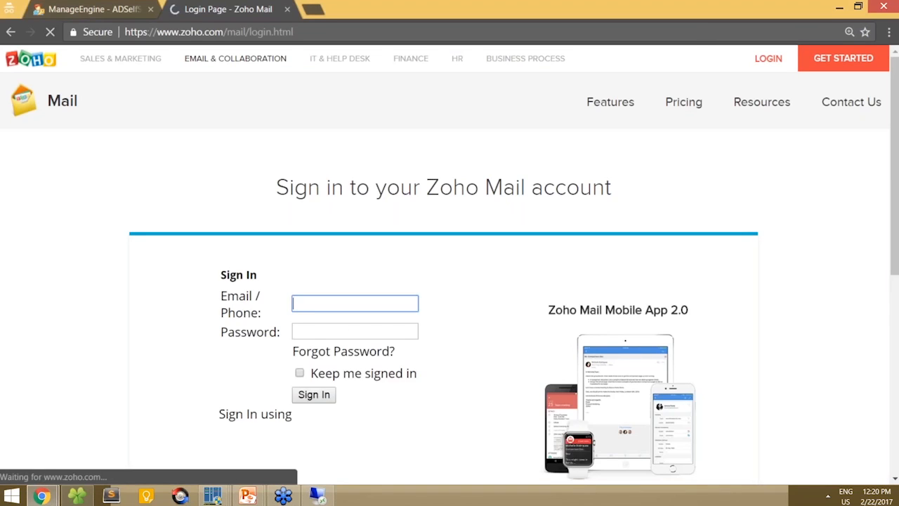
{"action": "type", "text": "admin"}
{"action": "left_click", "coordinate": [317, 321]}
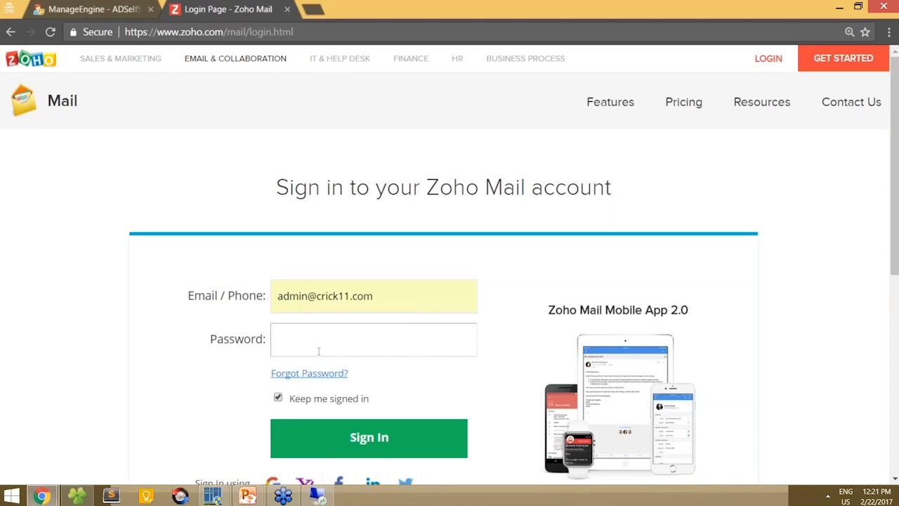
{"action": "type", "text": "•••••••••"}
{"action": "left_click", "coordinate": [316, 401]}
{"action": "left_click", "coordinate": [314, 440]}
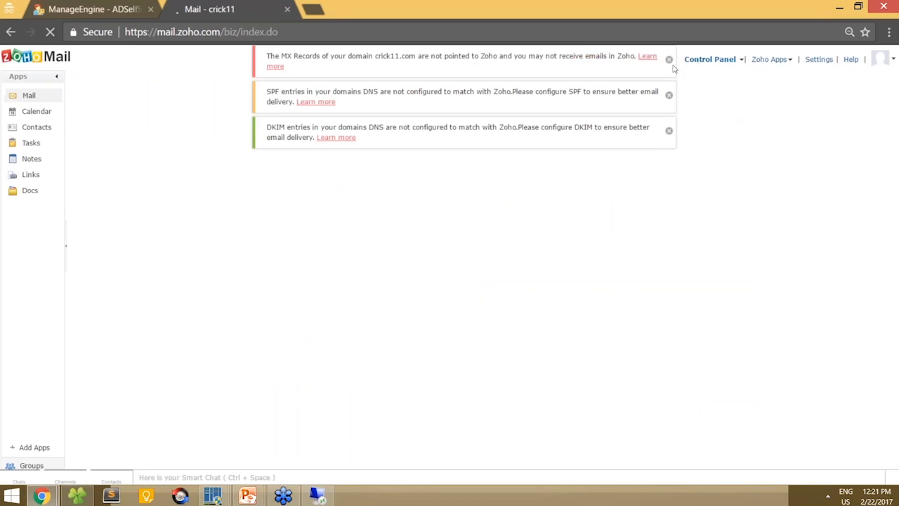
- Dismiss the MX and DNS warnings and open the Mail & Docs control panel
{"action": "left_click", "coordinate": [669, 59]}
{"action": "left_click", "coordinate": [669, 60]}
{"action": "left_click", "coordinate": [668, 60]}
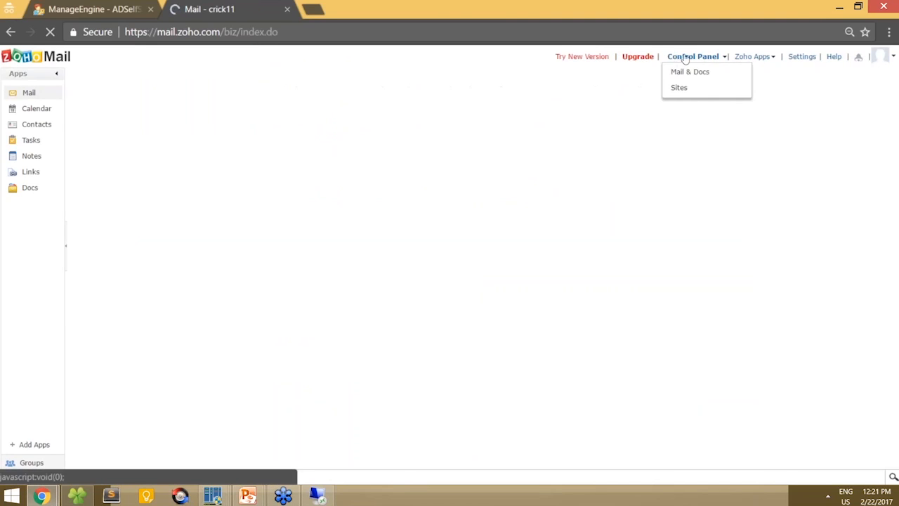
{"action": "left_click", "coordinate": [683, 72]}
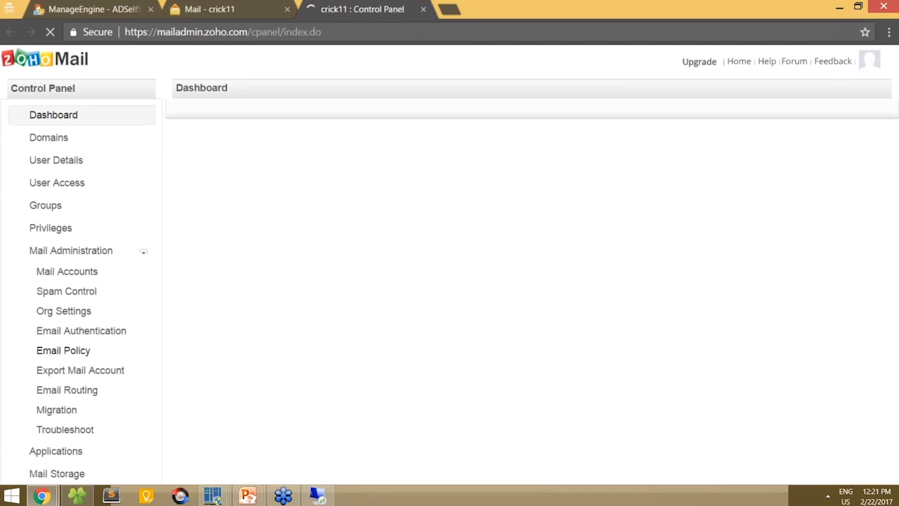
- Open Zoho's SAML Authentication page showing the Portal URL, then return to ADSelfService Plus
{"action": "scroll", "coordinate": [57, 362], "scroll_direction": "down", "scroll_amount": 3}
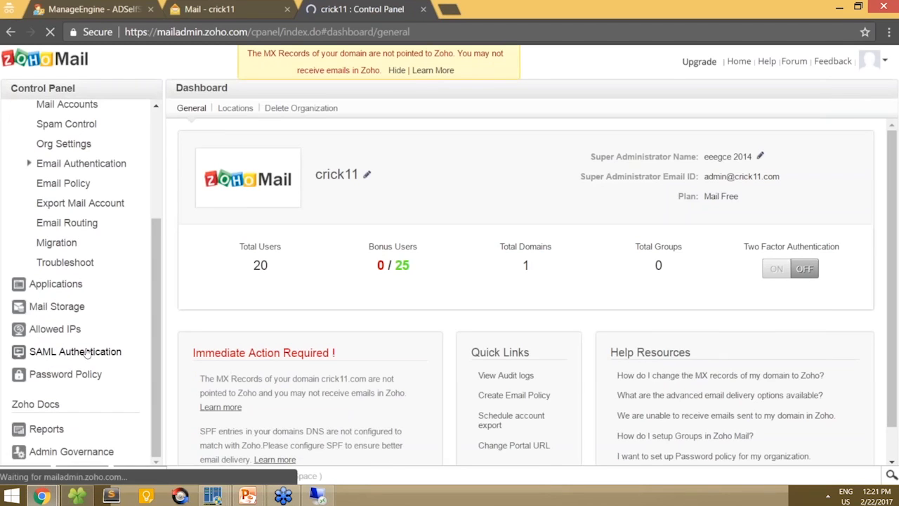
{"action": "left_click", "coordinate": [85, 352]}
{"action": "left_click", "coordinate": [581, 345]}
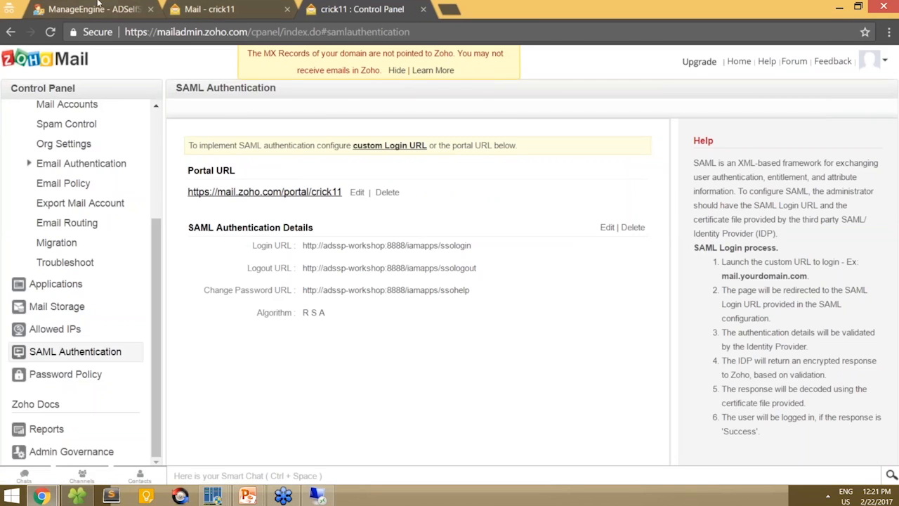
{"action": "left_click", "coordinate": [98, 7]}
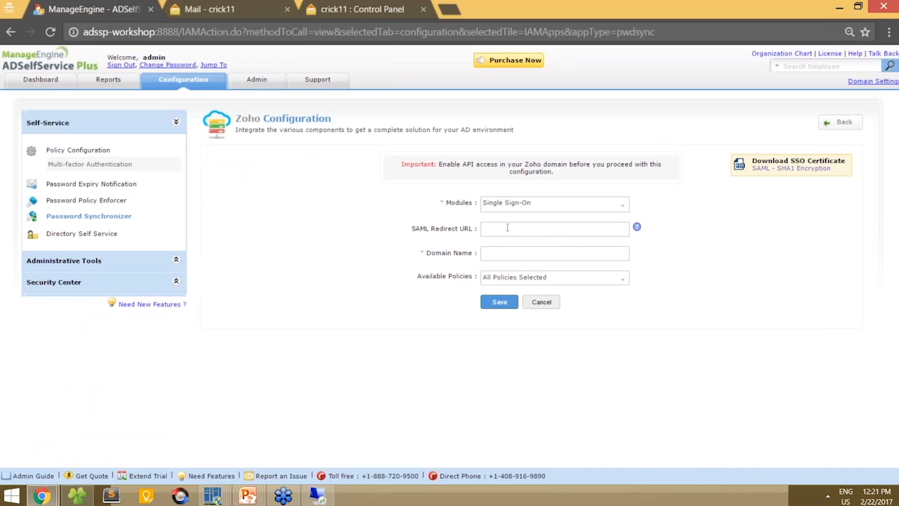
- Copy the crick11 Zoho portal URL into the SAML Redirect URL field
{"action": "left_click", "coordinate": [365, 7]}
{"action": "left_click_drag", "start_coordinate": [344, 192], "coordinate": [187, 192]}
{"action": "key", "text": "ctrl+c"}
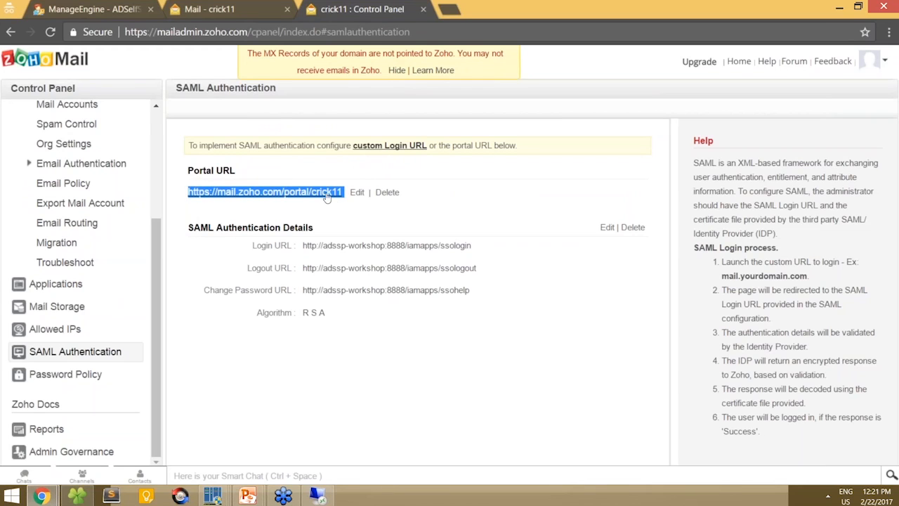
{"action": "key", "text": "ctrl+1"}
{"action": "left_click", "coordinate": [516, 228]}
{"action": "key", "text": "ctrl+v"}
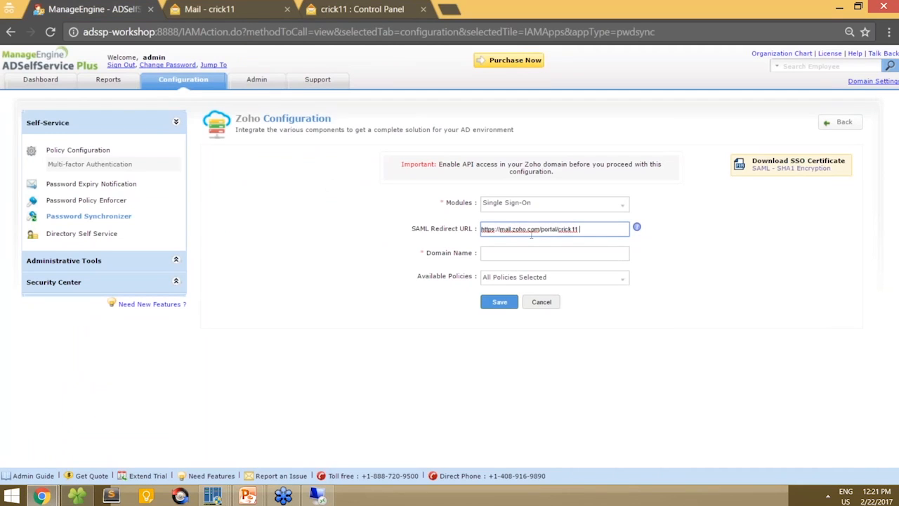
{"action": "left_click", "coordinate": [369, 7]}
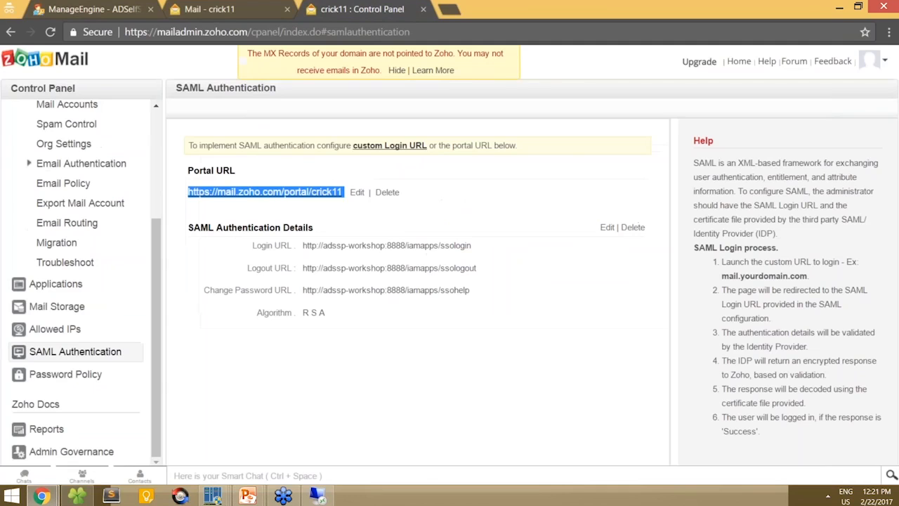
{"action": "left_click", "coordinate": [68, 7]}
- Enter domain name crick11.com and limit Available Policies to Finance only
{"action": "left_click", "coordinate": [511, 254]}
{"action": "type", "text": "crick11.com"}
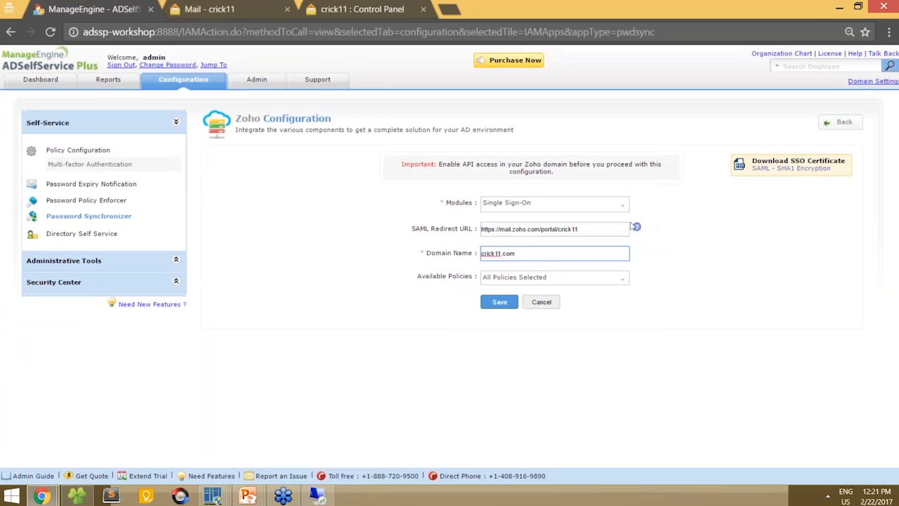
{"action": "left_click", "coordinate": [590, 278]}
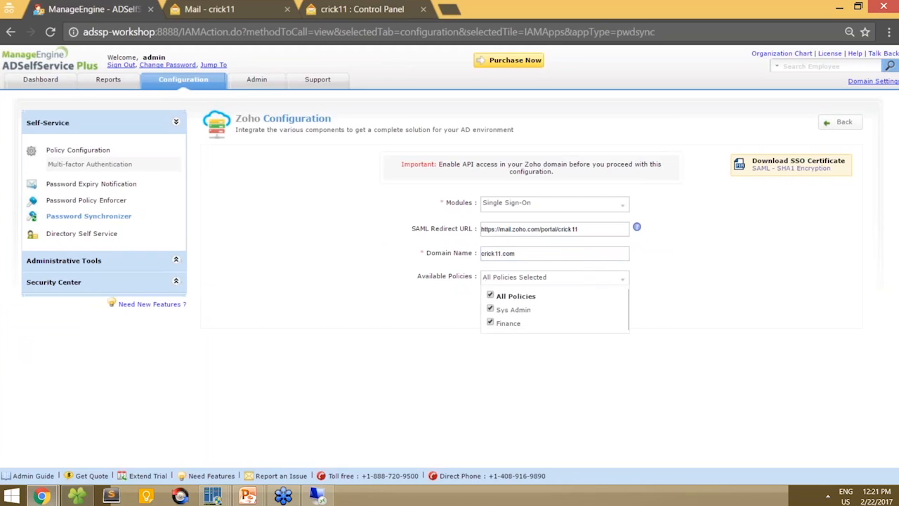
{"action": "left_click", "coordinate": [491, 296]}
{"action": "left_click", "coordinate": [491, 322]}
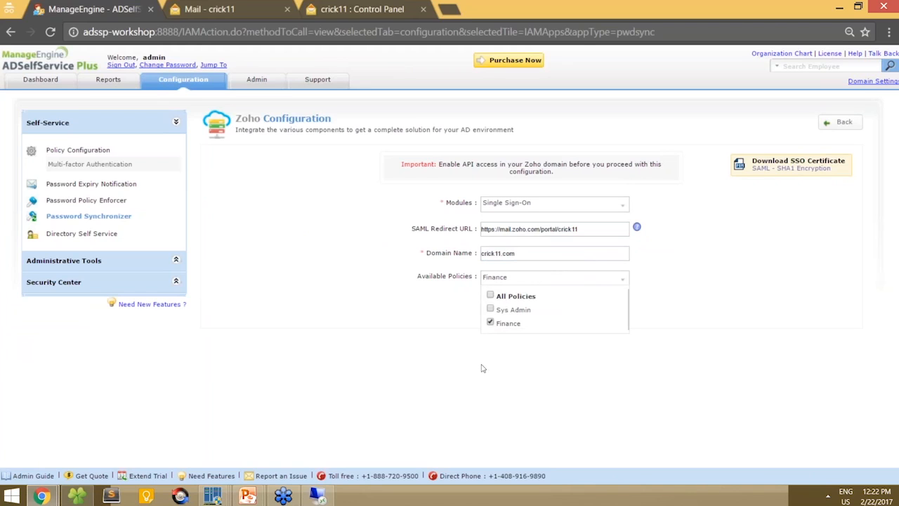
{"action": "left_click", "coordinate": [623, 278]}
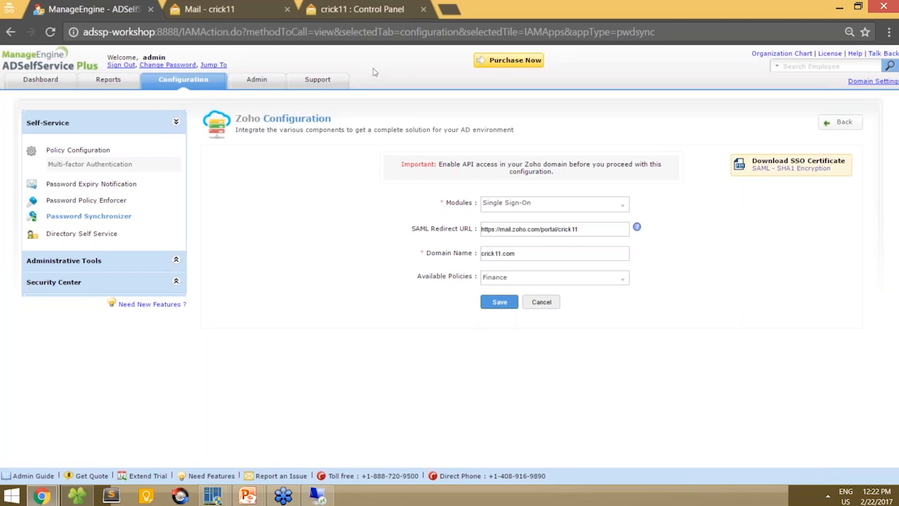
{"action": "left_click", "coordinate": [381, 6]}
- Copy the ADSelfService Login URL into Zoho's SAML Login URL field
{"action": "left_click", "coordinate": [129, 6]}
{"action": "left_click", "coordinate": [777, 165]}
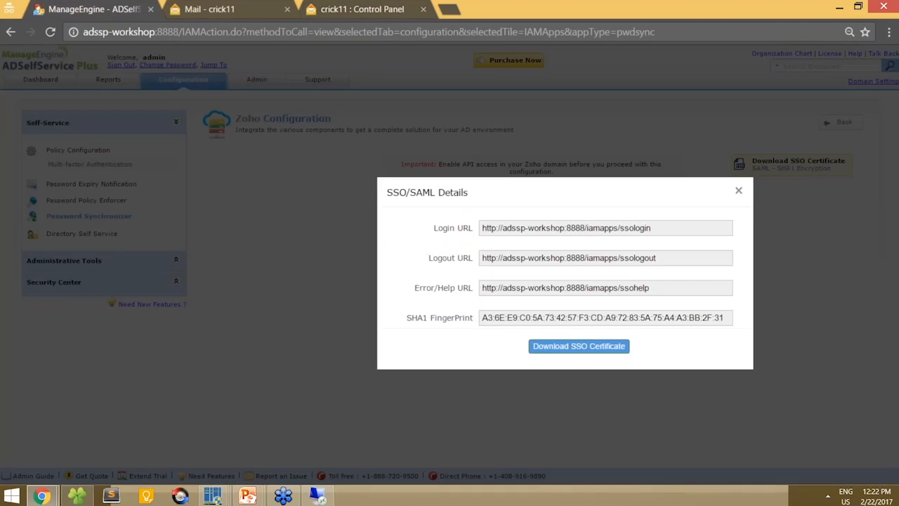
{"action": "left_click_drag", "start_coordinate": [676, 228], "coordinate": [480, 227]}
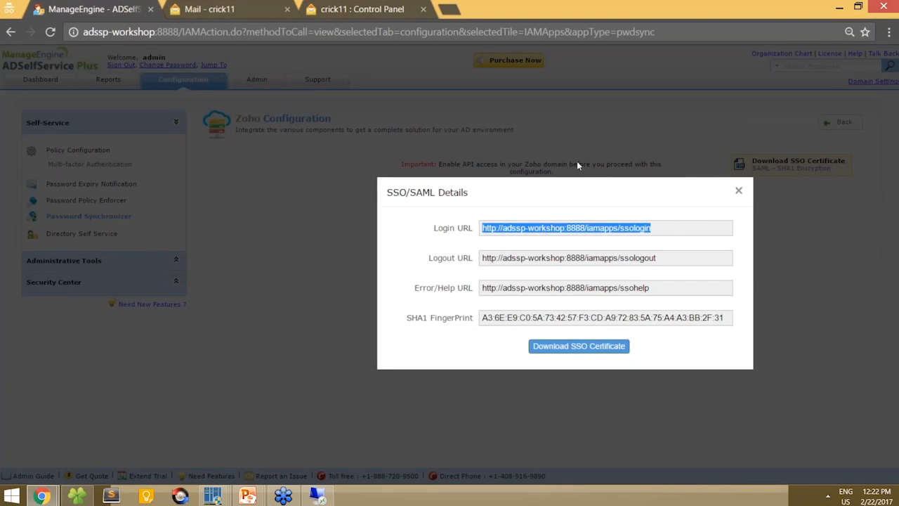
{"action": "left_click", "coordinate": [362, 7]}
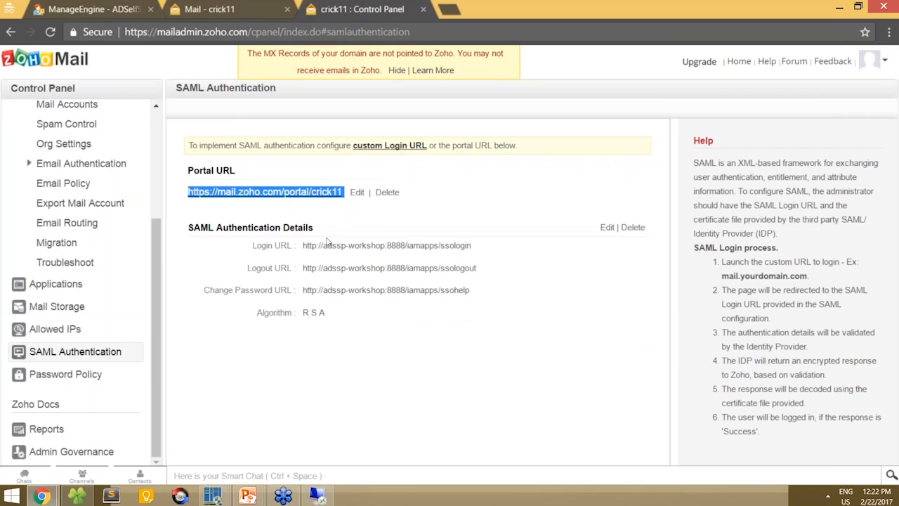
{"action": "left_click", "coordinate": [606, 228]}
{"action": "left_click", "coordinate": [408, 251]}
{"action": "key", "text": "ctrl+a"}
{"action": "key", "text": "ctrl+v"}
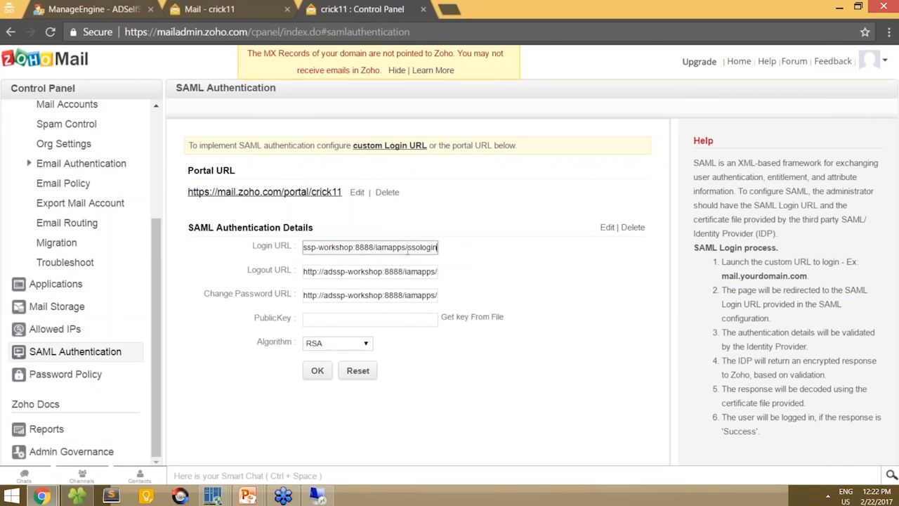
- Copy the ADSelfService Logout URL into Zoho's SAML Logout URL field
{"action": "left_click", "coordinate": [115, 5]}
{"action": "left_click_drag", "start_coordinate": [677, 263], "coordinate": [472, 246]}
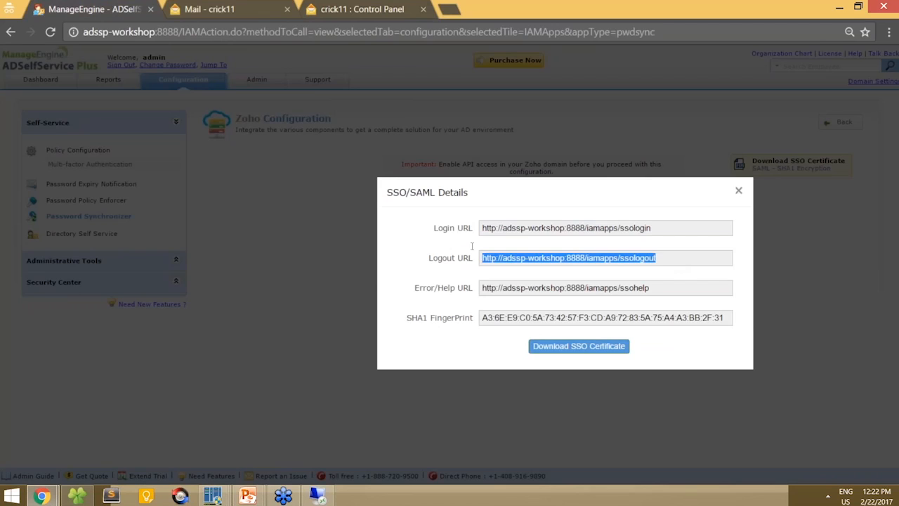
{"action": "left_click", "coordinate": [383, 8]}
{"action": "left_click", "coordinate": [354, 272]}
{"action": "key", "text": "ctrl+a"}
{"action": "key", "text": "ctrl+v"}
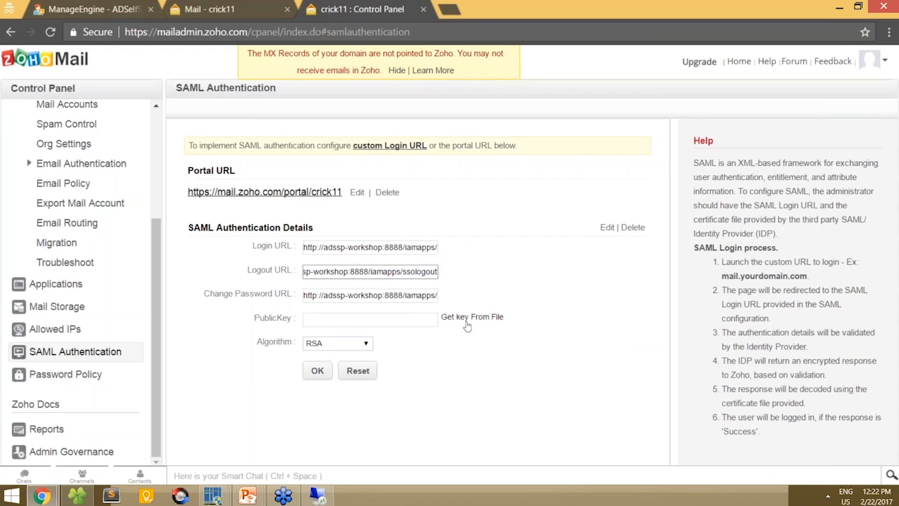
- Load rsacert.pem as the SAML public key and save the authentication details
{"action": "left_click", "coordinate": [127, 7]}
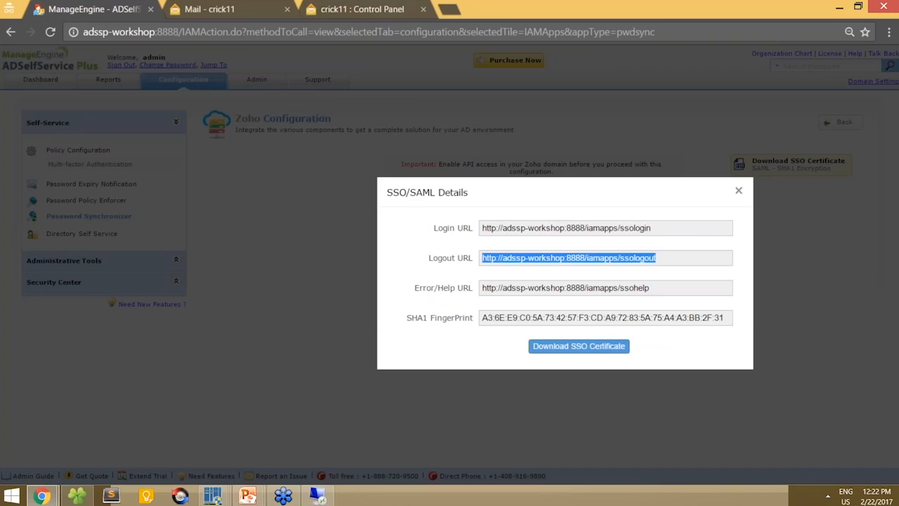
{"action": "left_click", "coordinate": [362, 9]}
{"action": "left_click", "coordinate": [477, 316]}
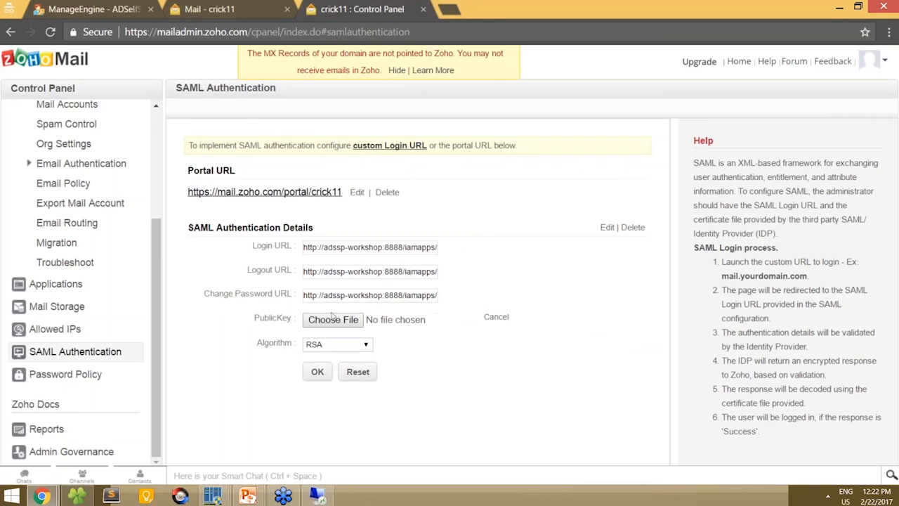
{"action": "left_click", "coordinate": [330, 320]}
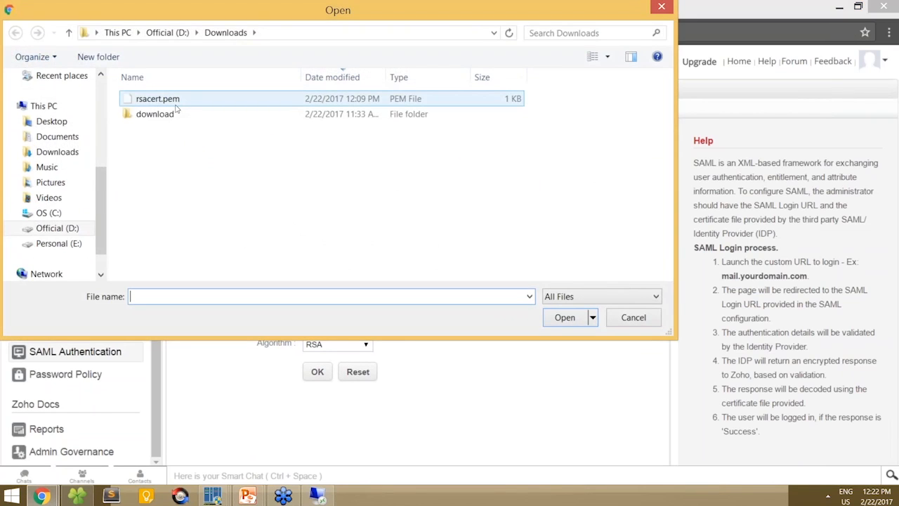
{"action": "left_click", "coordinate": [175, 102]}
{"action": "double_click", "coordinate": [176, 105]}
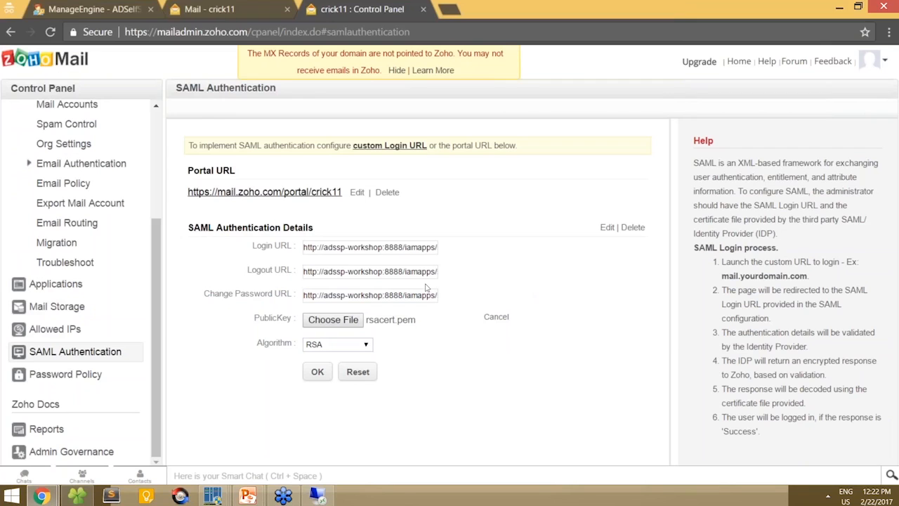
{"action": "left_click", "coordinate": [318, 372]}
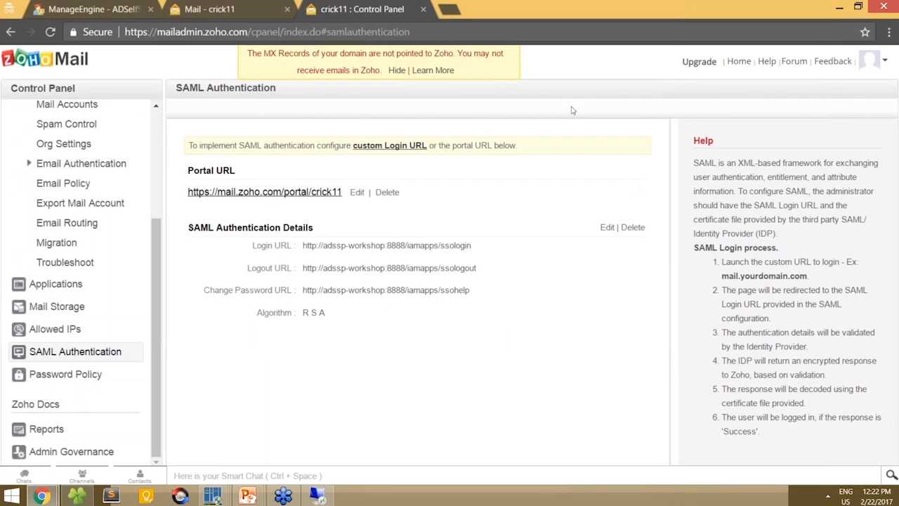
{"action": "left_click", "coordinate": [109, 6]}
- Review the domain and redirect URL, then save the Zoho SSO configuration for crick11.com
{"action": "left_click", "coordinate": [739, 191]}
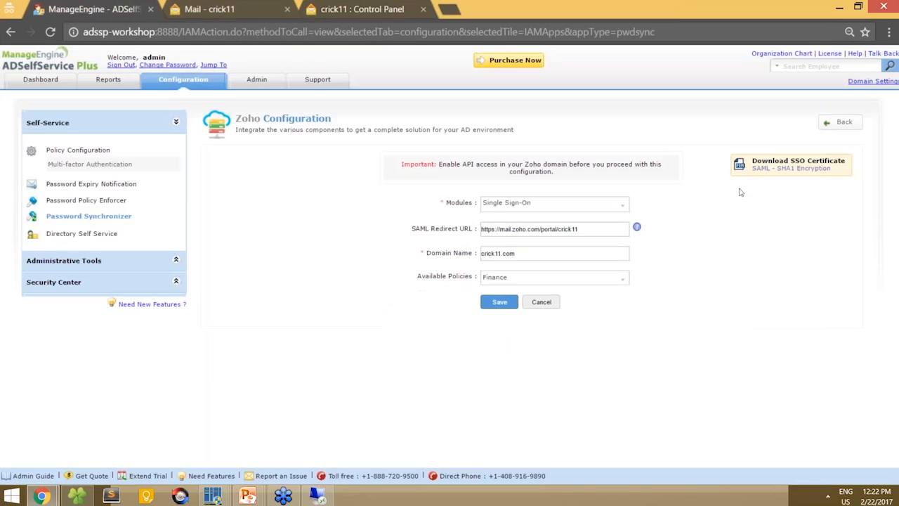
{"action": "left_click_drag", "start_coordinate": [528, 253], "coordinate": [453, 238]}
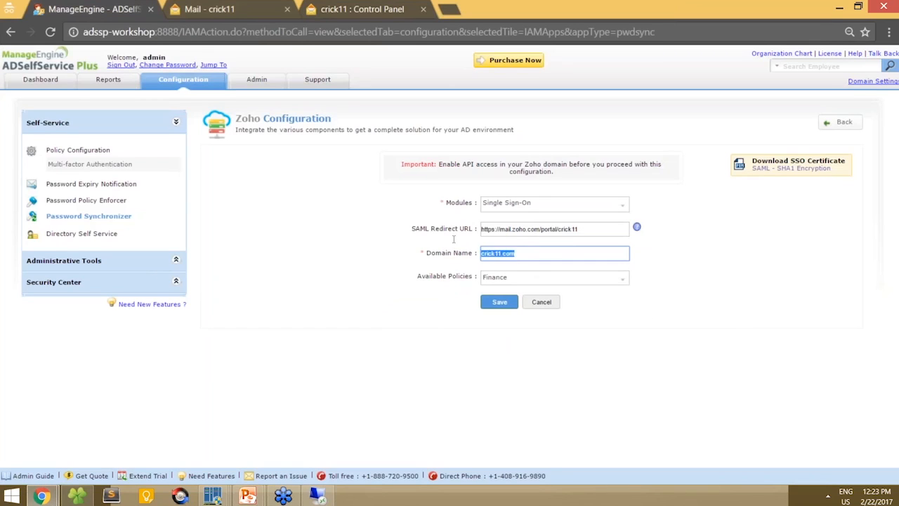
{"action": "left_click_drag", "start_coordinate": [611, 225], "coordinate": [484, 231]}
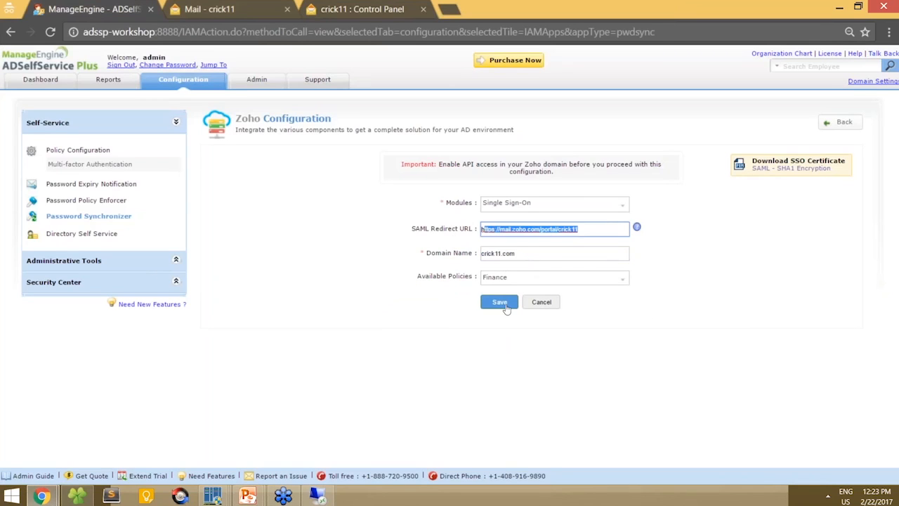
{"action": "left_click", "coordinate": [500, 303]}
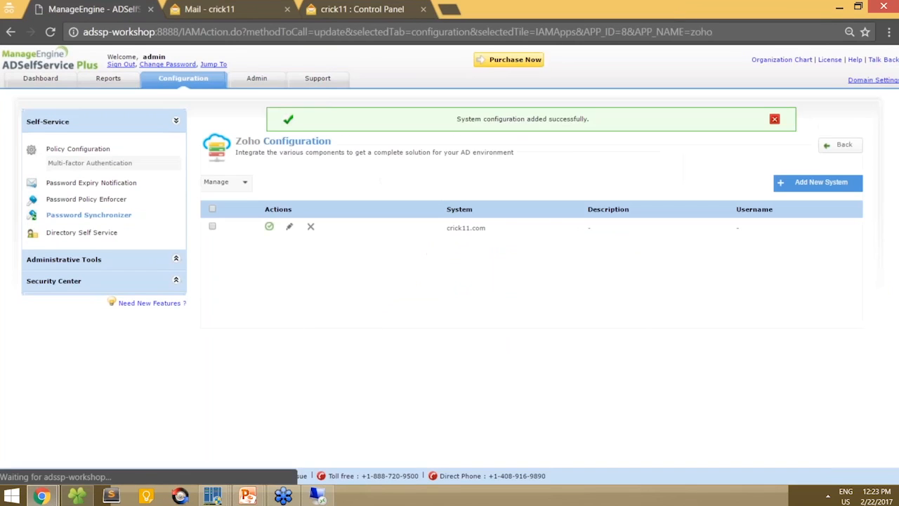
- Sign out of the Zoho control panel, close both Zoho tabs, and sign out of ADSelfService Plus
{"action": "left_click", "coordinate": [341, 8]}
{"action": "left_click", "coordinate": [871, 61]}
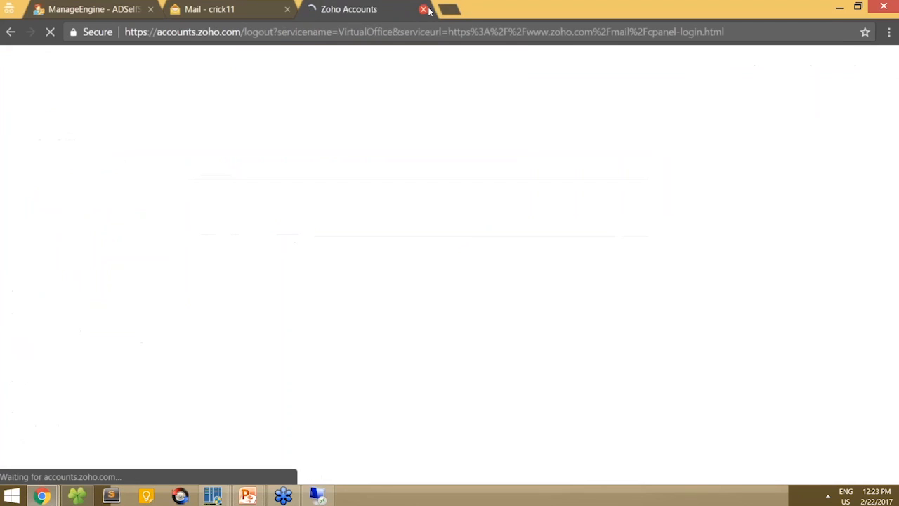
{"action": "left_click", "coordinate": [287, 9]}
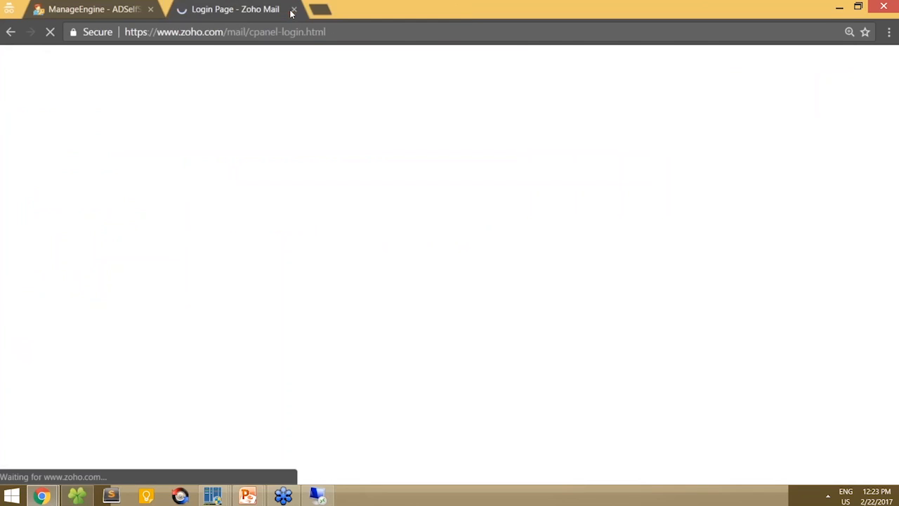
{"action": "left_click", "coordinate": [289, 10]}
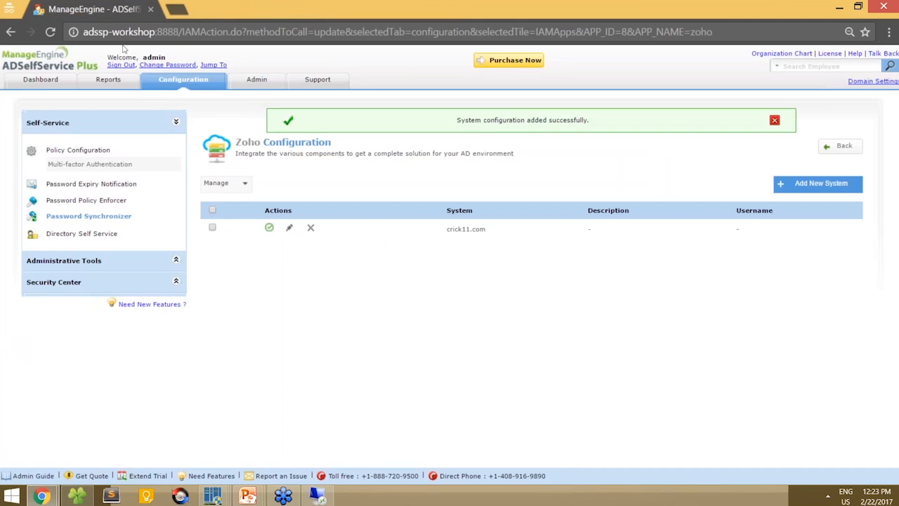
{"action": "left_click", "coordinate": [113, 66]}
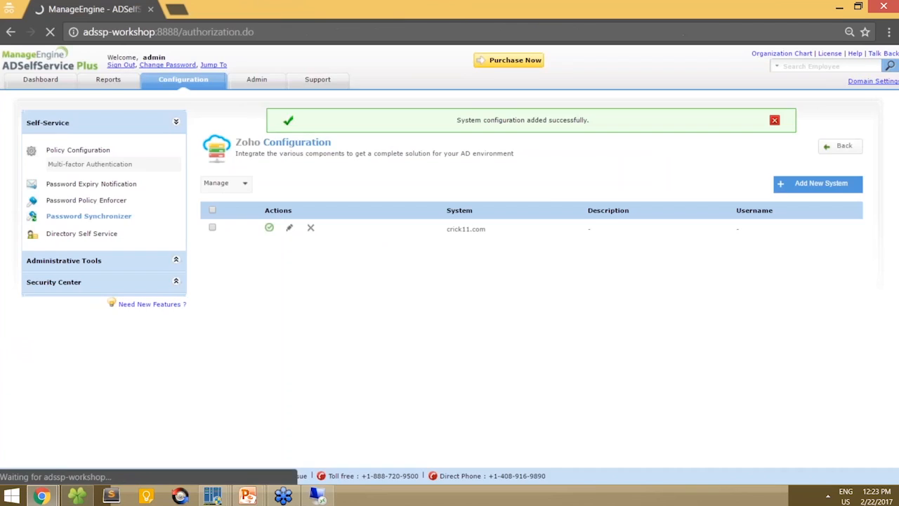
- Log in with the domain user's name and password and choose to enroll from the welcome message
{"action": "type", "text": "eddy"}
{"action": "key", "text": "Tab"}
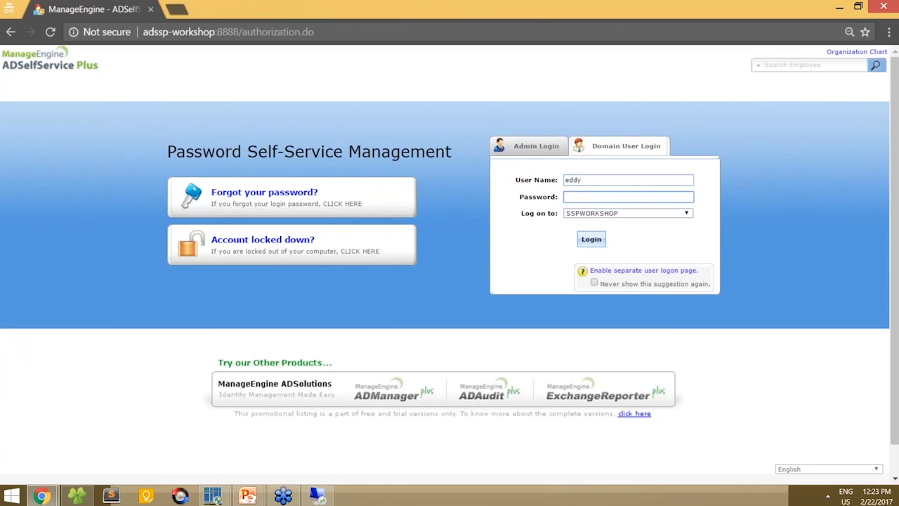
{"action": "type", "text": "•••••••••"}
{"action": "key", "text": "Return"}
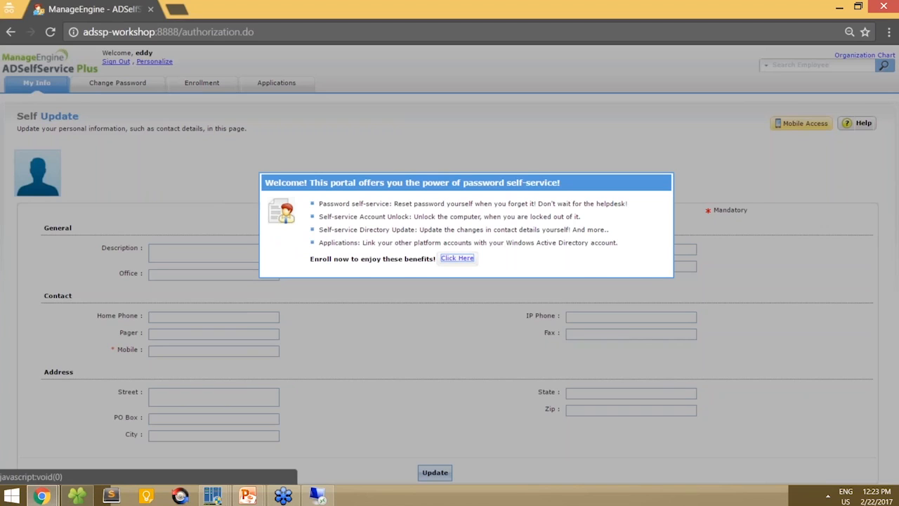
{"action": "left_click", "coordinate": [452, 263]}
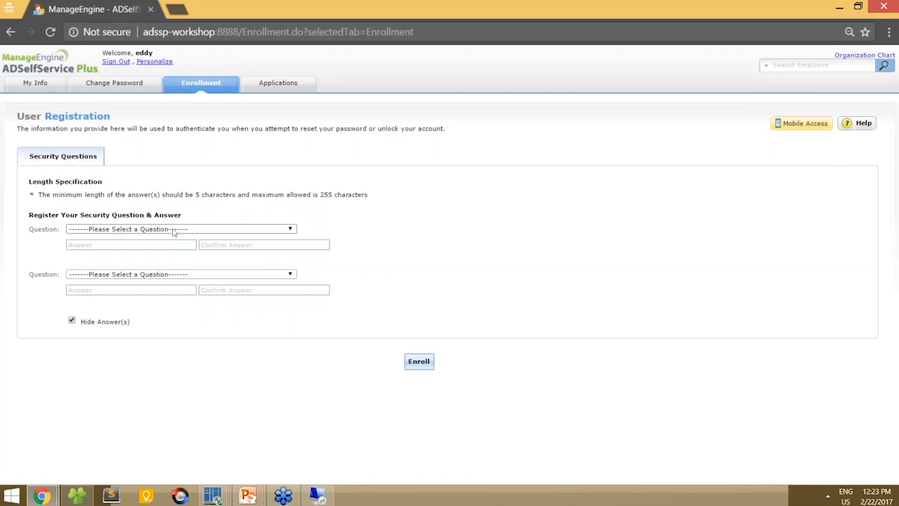
- Pick the mother's maiden name security question, then enter and confirm its answer
{"action": "left_click", "coordinate": [173, 230]}
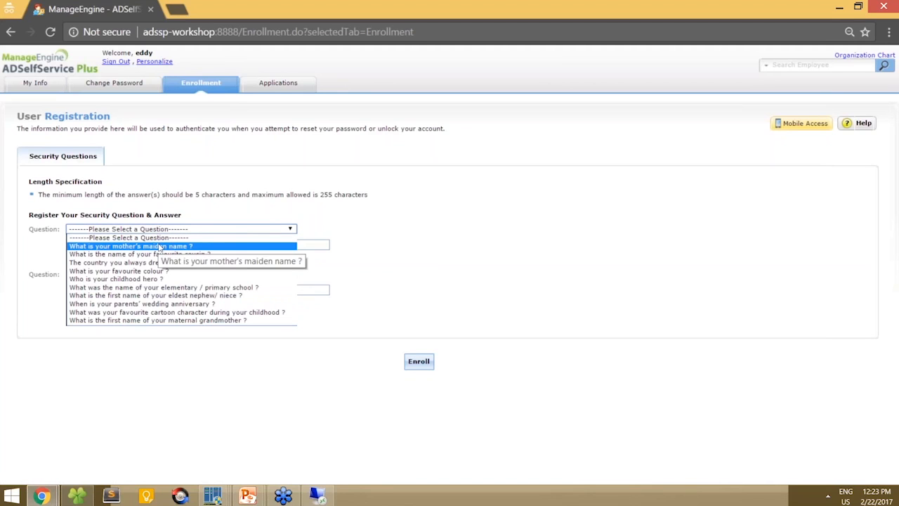
{"action": "left_click", "coordinate": [160, 247]}
{"action": "left_click", "coordinate": [150, 245]}
{"action": "type", "text": "abcdef"}
{"action": "key", "text": "Tab"}
{"action": "type", "text": "abcde"}
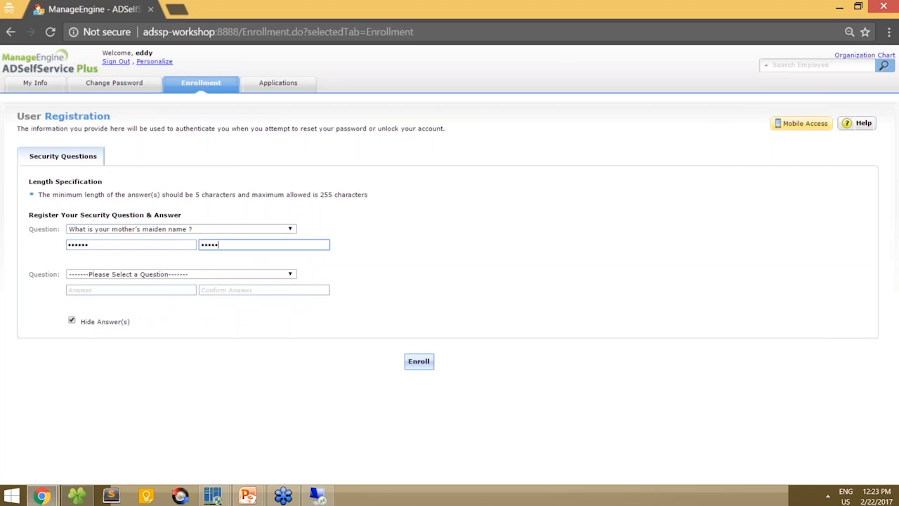
- Pick the dream vacation country question, answer and confirm it, then submit the enrollment
{"action": "left_click", "coordinate": [144, 274]}
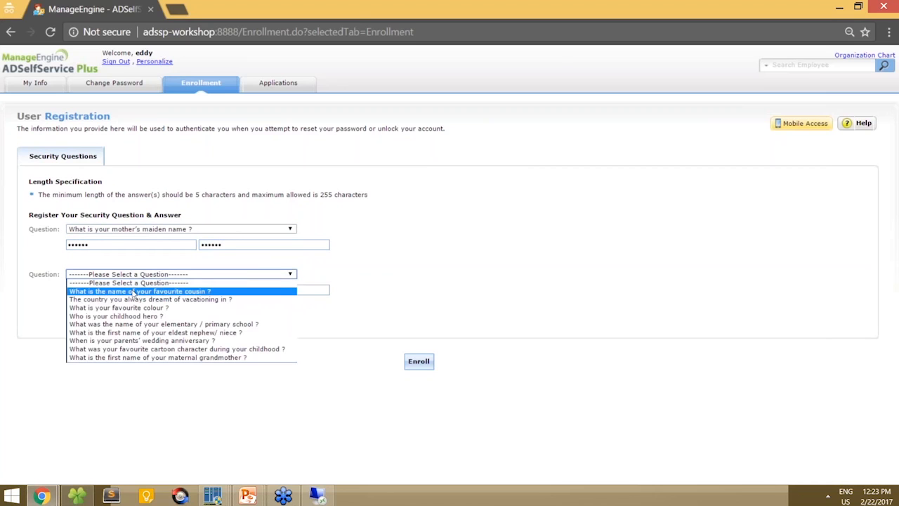
{"action": "left_click", "coordinate": [131, 299]}
{"action": "left_click", "coordinate": [132, 291]}
{"action": "type", "text": "abcde"}
{"action": "key", "text": "Tab"}
{"action": "type", "text": "abcde"}
{"action": "left_click", "coordinate": [418, 362]}
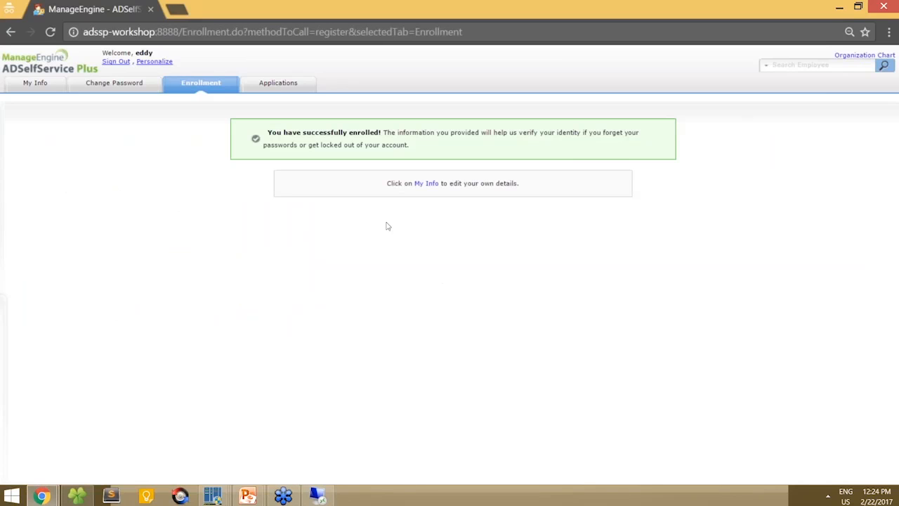
- Launch Zoho Mail from the Zoho tile in the user's Applications list via single sign-on
{"action": "left_click", "coordinate": [287, 85]}
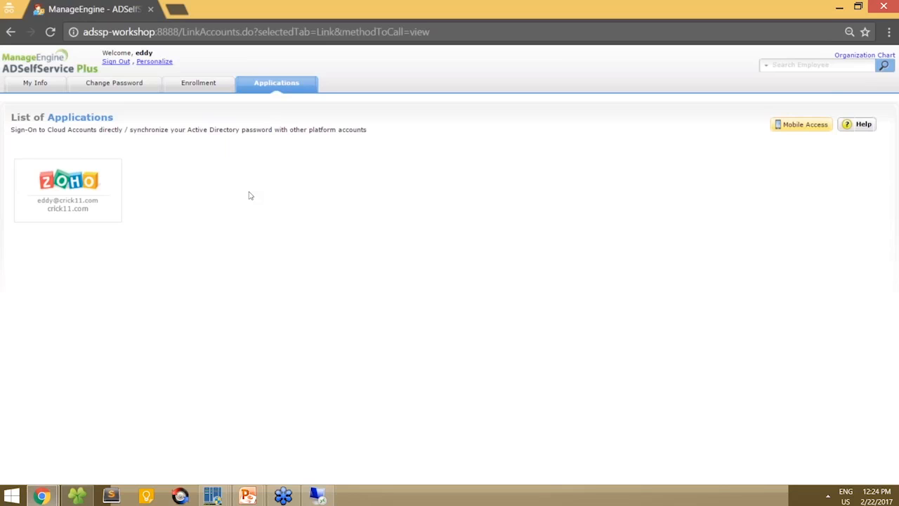
{"action": "mouse_move", "coordinate": [75, 169]}
{"action": "left_click", "coordinate": [90, 192]}
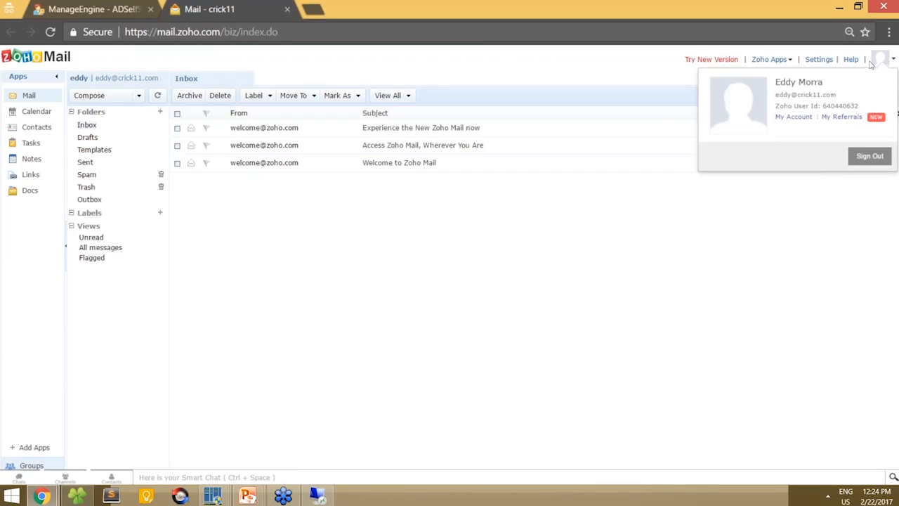
- Sign out of Zoho Mail from the avatar menu, then sign out of ADSelfService Plus
{"action": "left_click", "coordinate": [127, 3]}
{"action": "left_click", "coordinate": [207, 9]}
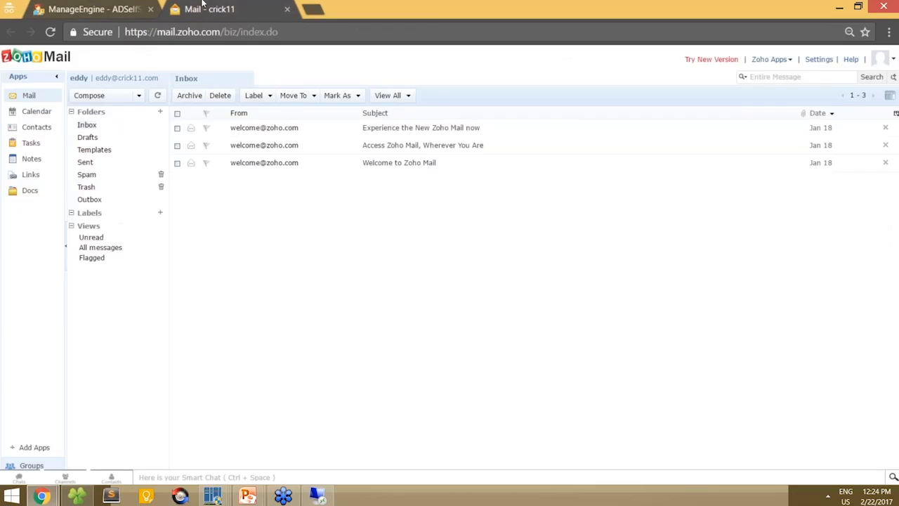
{"action": "mouse_move", "coordinate": [875, 67]}
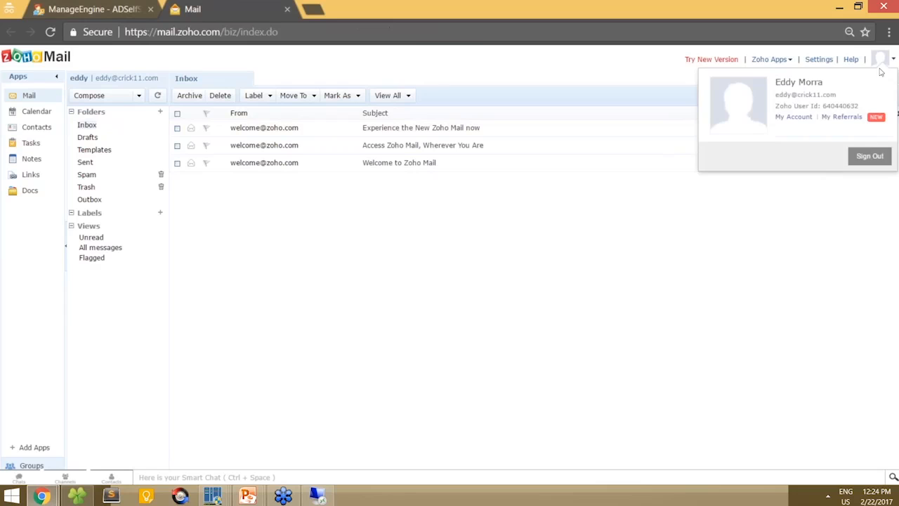
{"action": "left_click", "coordinate": [858, 163]}
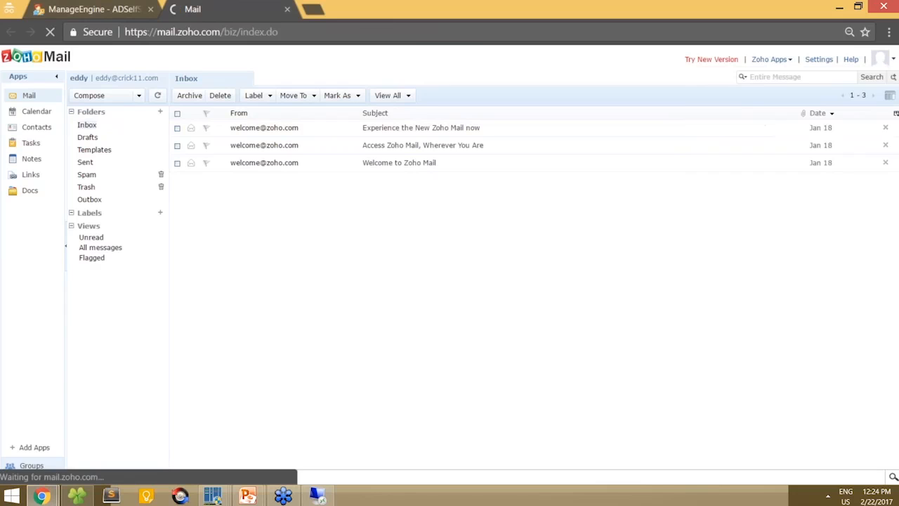
{"action": "left_click", "coordinate": [123, 7]}
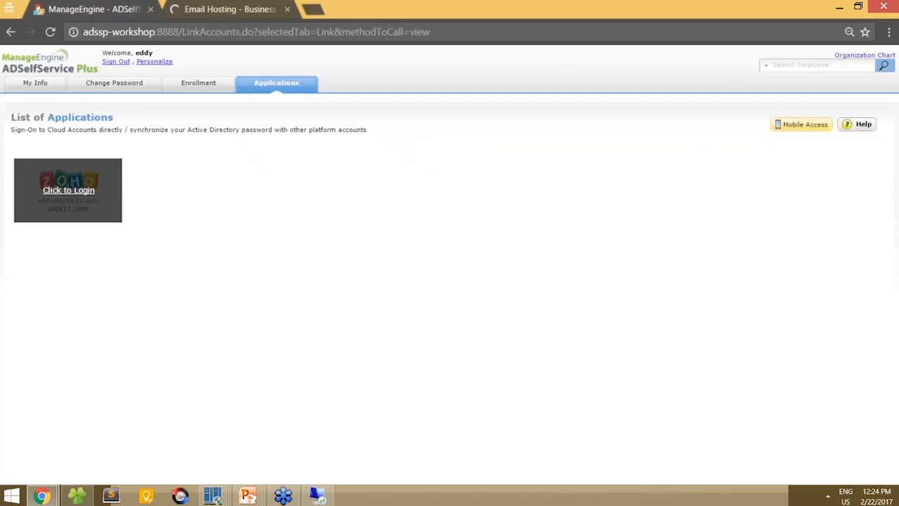
{"action": "left_click", "coordinate": [118, 62]}
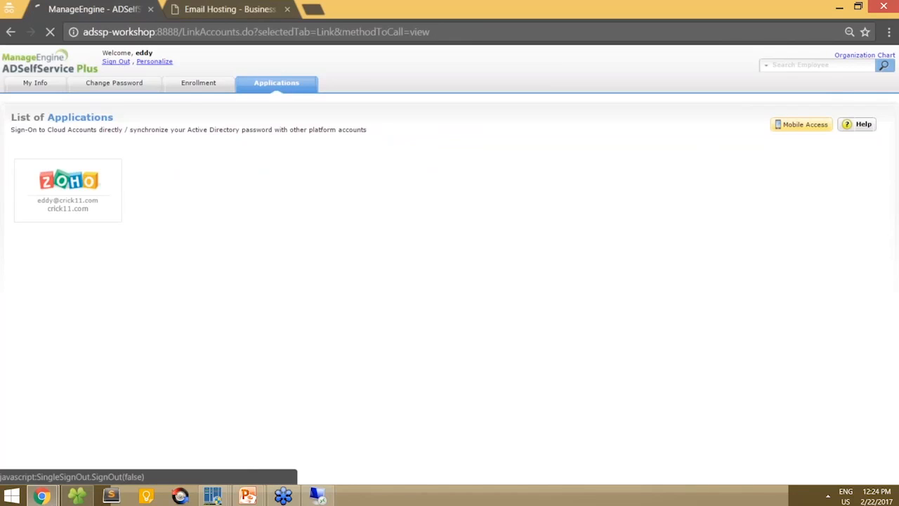
- Go to mail.zoho.com, open its sign-in page and enter the user's e-mail address
{"action": "key", "text": "ctrl+Tab"}
{"action": "key", "text": "ctrl+l"}
{"action": "type", "text": "ma"}
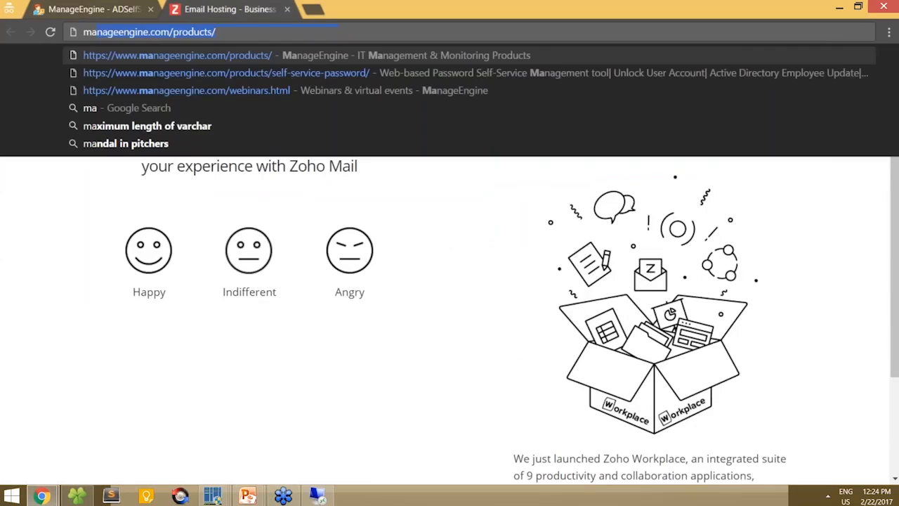
{"action": "type", "text": "il.zo"}
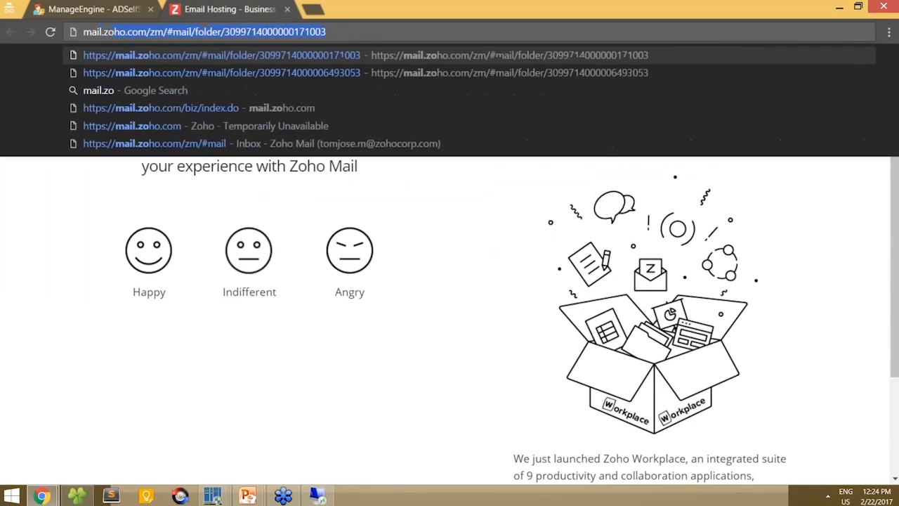
{"action": "type", "text": "ho.co"}
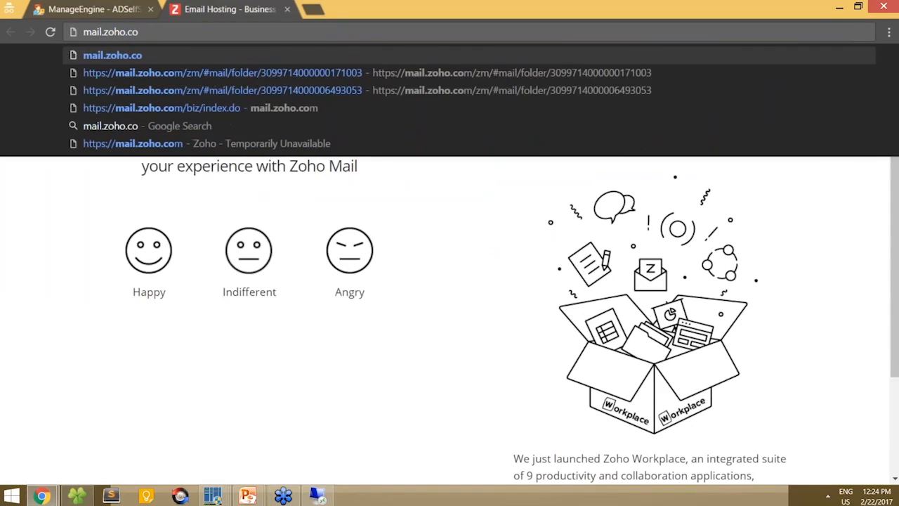
{"action": "type", "text": "m"}
{"action": "key", "text": "Return"}
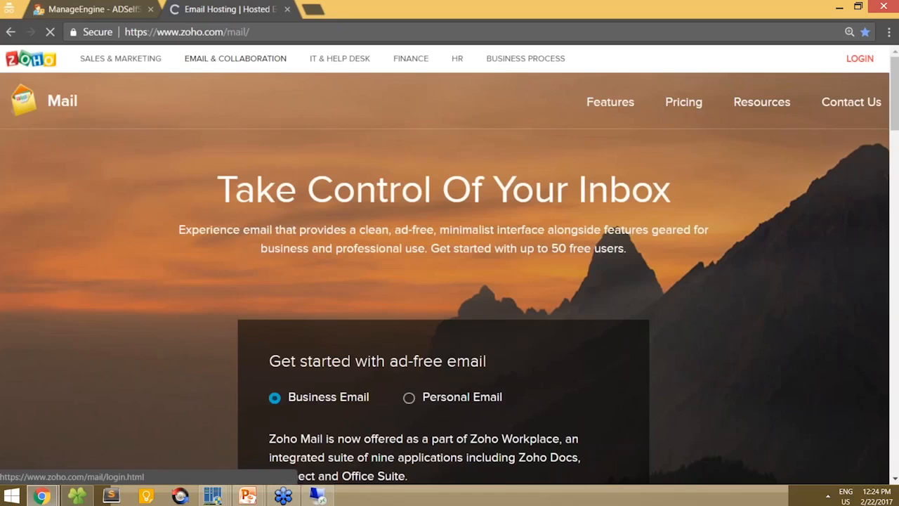
{"action": "left_click", "coordinate": [769, 58]}
{"action": "key", "text": "Tab"}
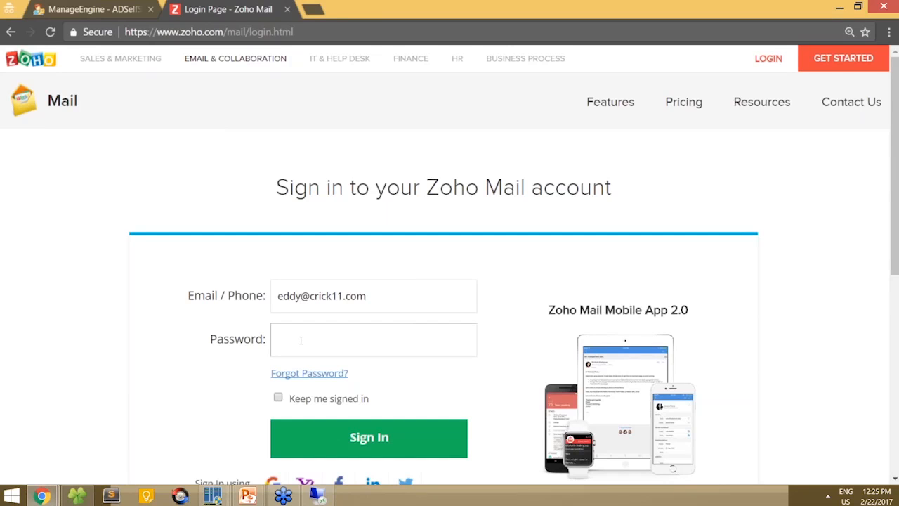
- Enter the Zoho account password and submit sign-in, triggering the ADSelfService Plus redirect
{"action": "left_click", "coordinate": [359, 440]}
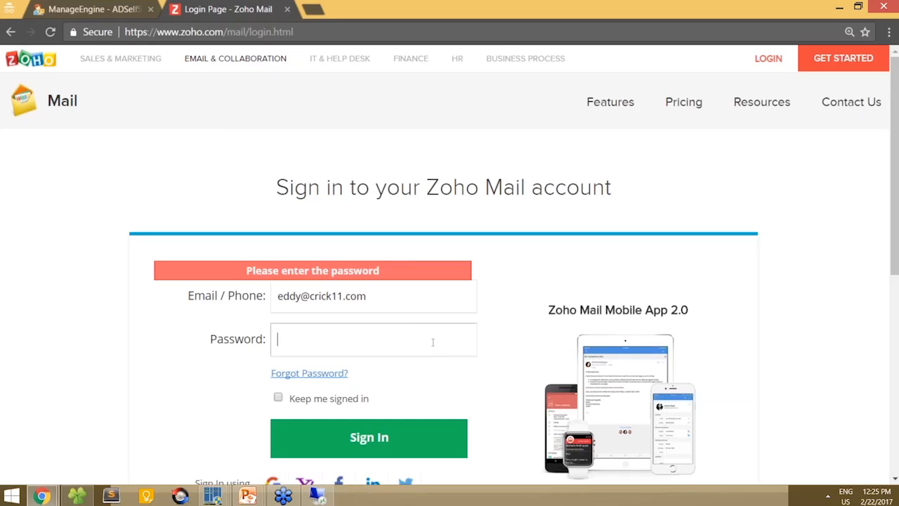
{"action": "type", "text": "••••••••••••••••••••••••••••"}
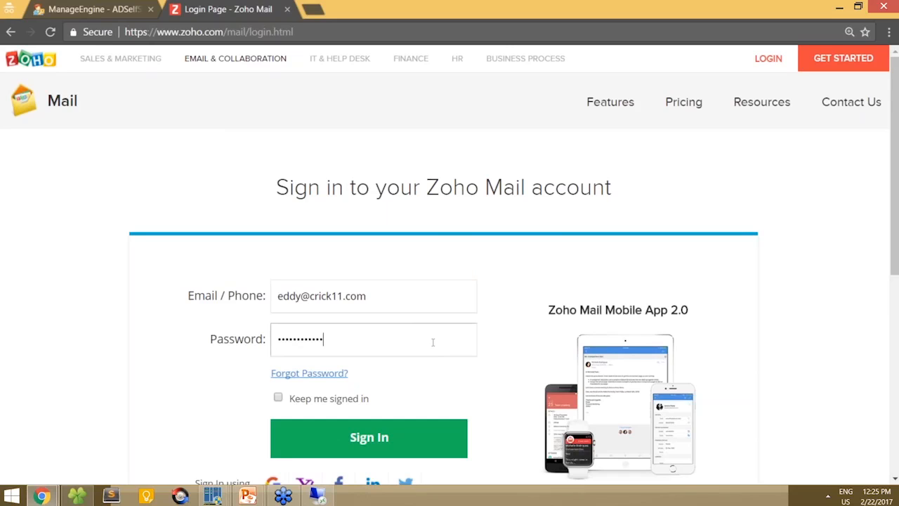
{"action": "type", "text": "••••••••••••"}
{"action": "left_click", "coordinate": [389, 438]}
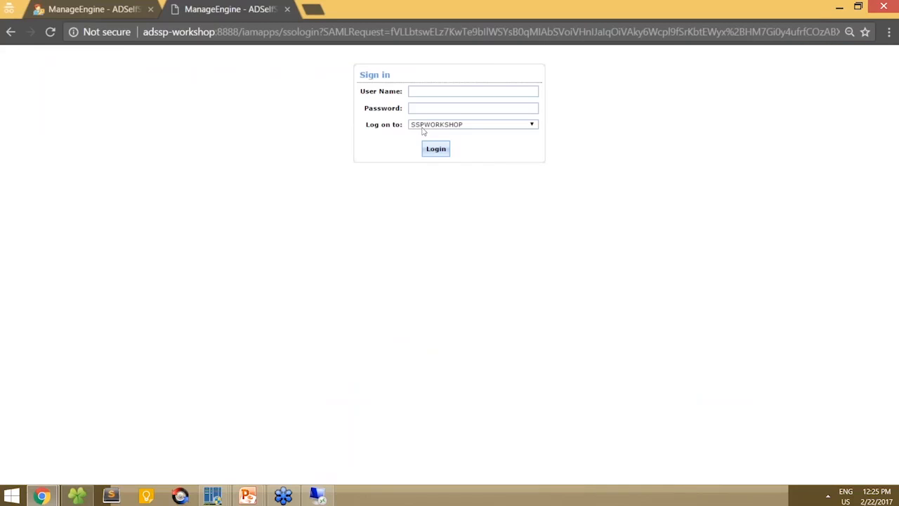
- Log in with the domain user name and password to reach the Zoho Mail inbox
{"action": "left_click", "coordinate": [448, 92]}
{"action": "type", "text": "eddy"}
{"action": "key", "text": "Tab"}
{"action": "type", "text": "**********"}
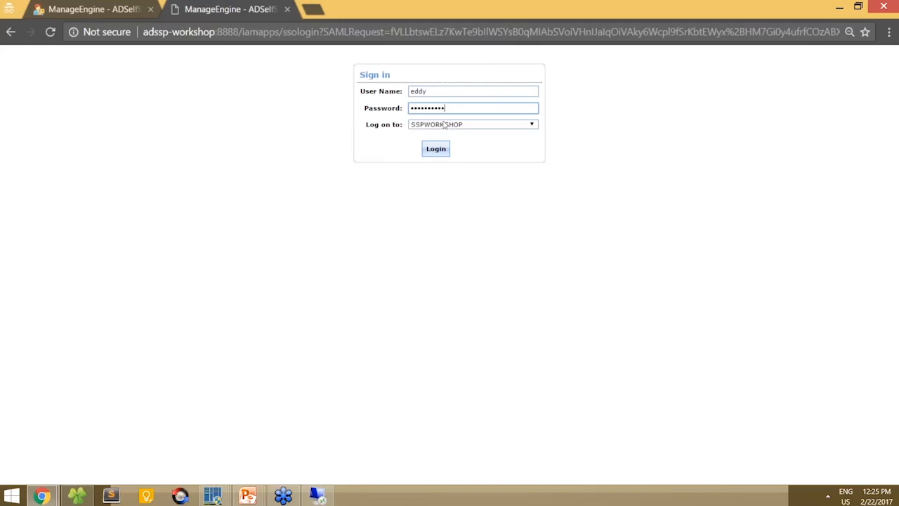
{"action": "key", "text": "Return"}
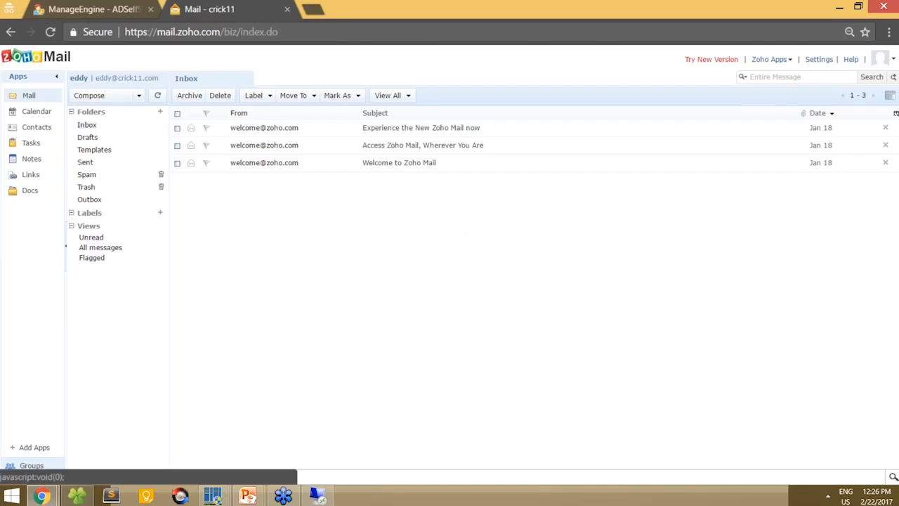
{"action": "left_click", "coordinate": [879, 59]}
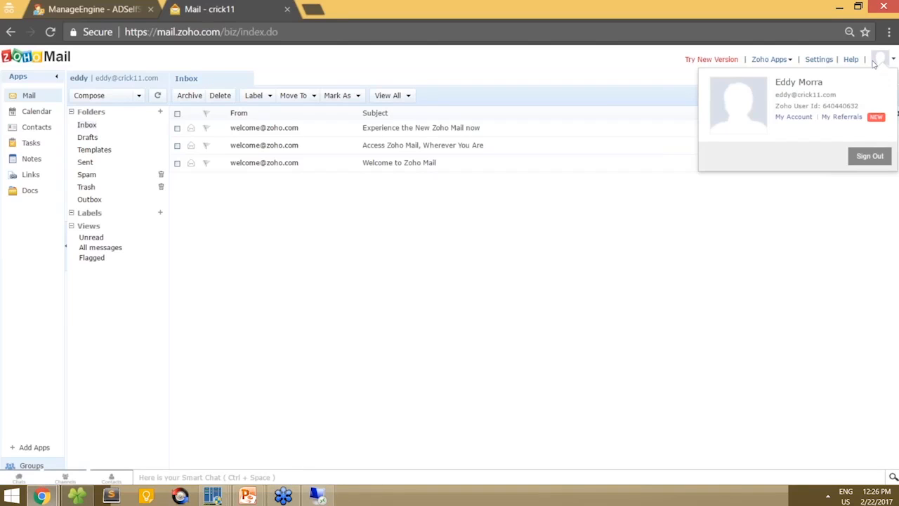
- Sign out of Zoho Mail from the account profile card and close the Zoho tab
{"action": "left_click", "coordinate": [525, 257]}
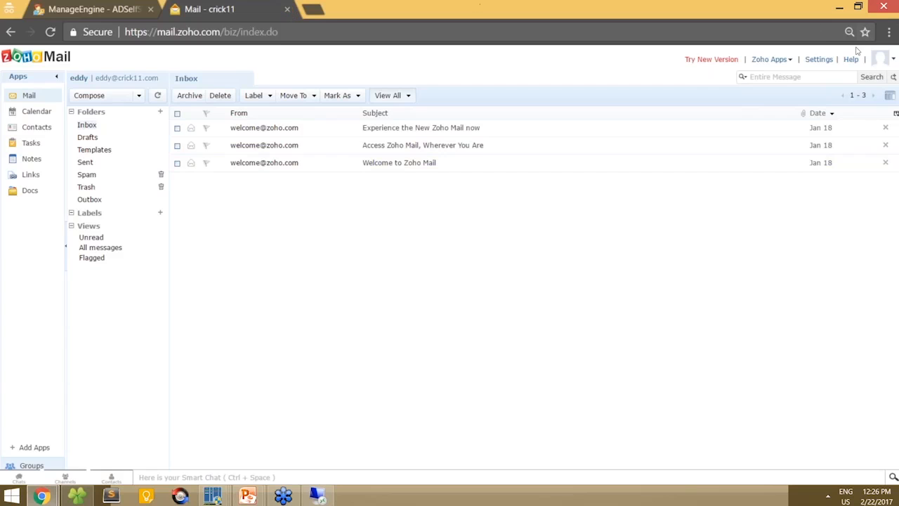
{"action": "left_click", "coordinate": [880, 59]}
{"action": "left_click", "coordinate": [868, 155]}
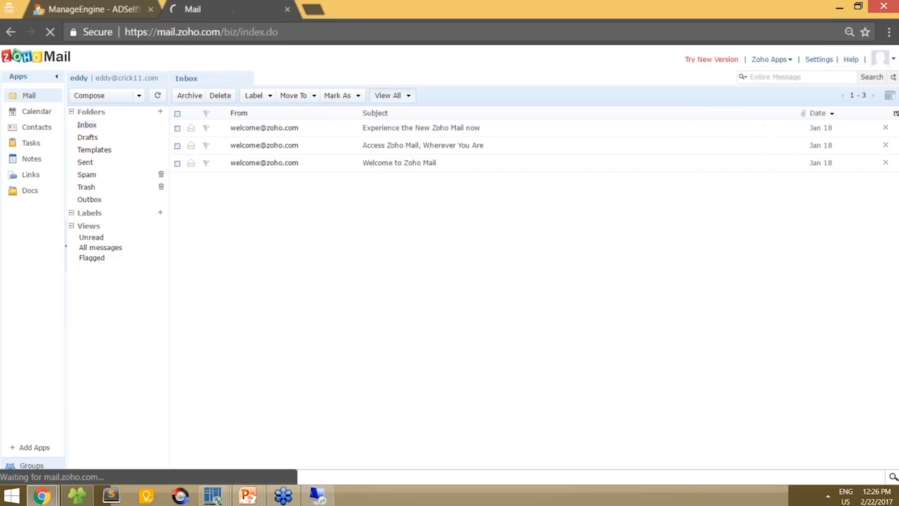
{"action": "left_click", "coordinate": [287, 9]}
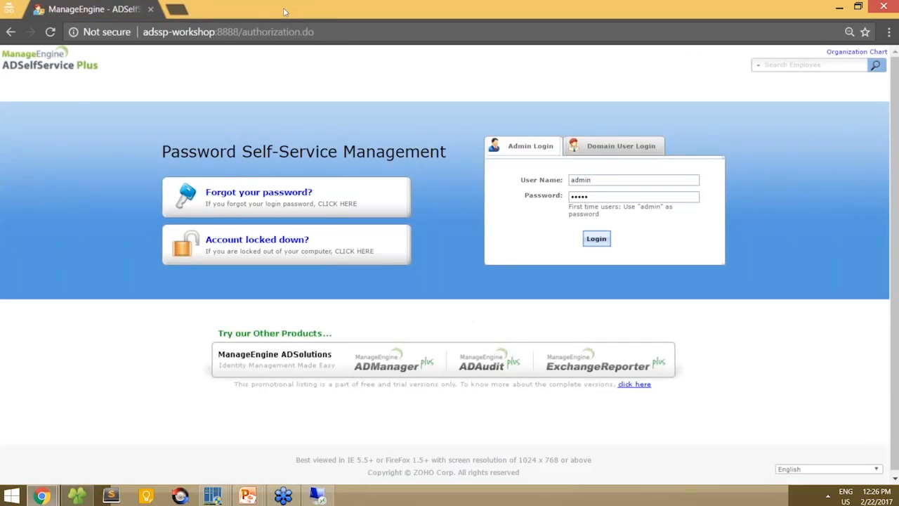
- Log in as a second domain user, check their applications, then sign out
{"action": "left_click", "coordinate": [604, 150]}
{"action": "key", "text": "Tab"}
{"action": "type", "text": "**********"}
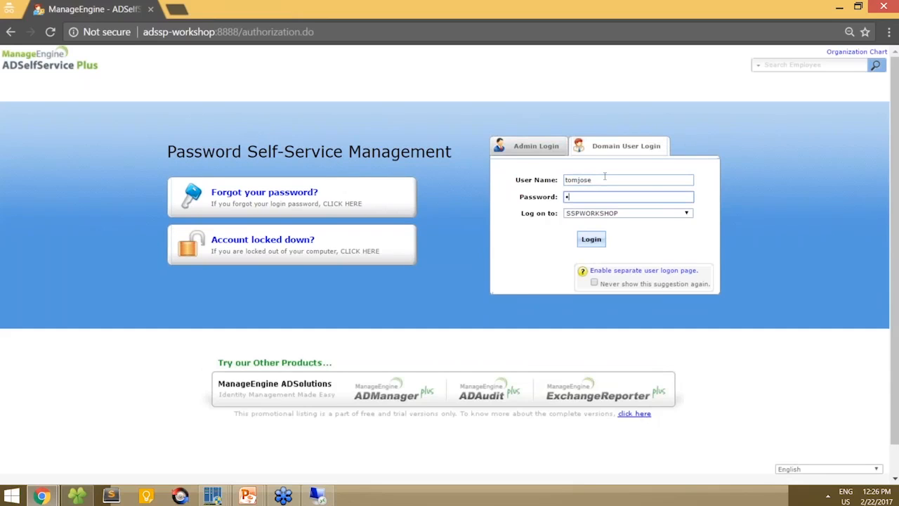
{"action": "key", "text": "Return"}
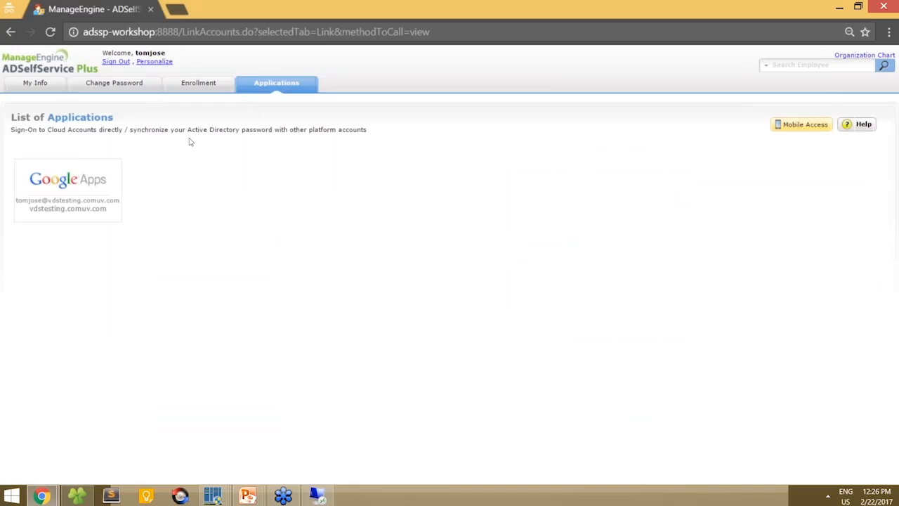
{"action": "left_click", "coordinate": [116, 62]}
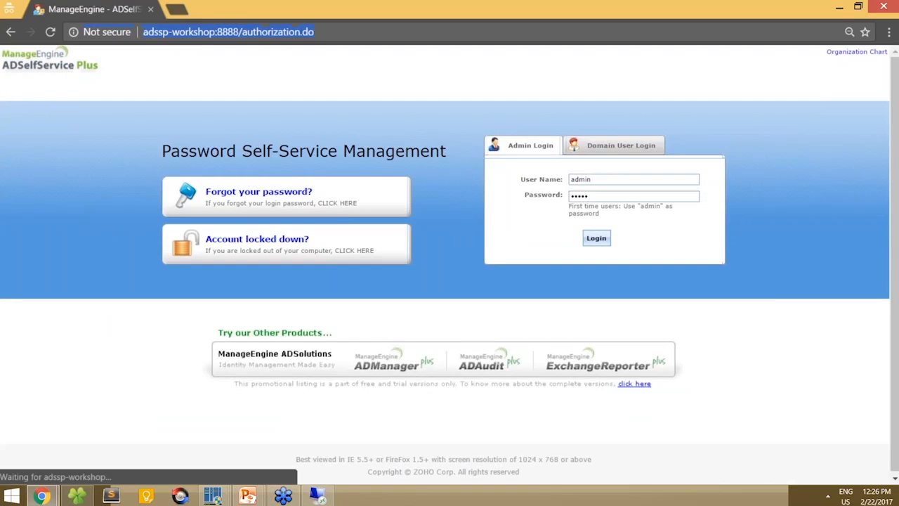
- Log in as administrator and show the closing PowerPoint slide full screen
{"action": "left_click", "coordinate": [595, 239]}
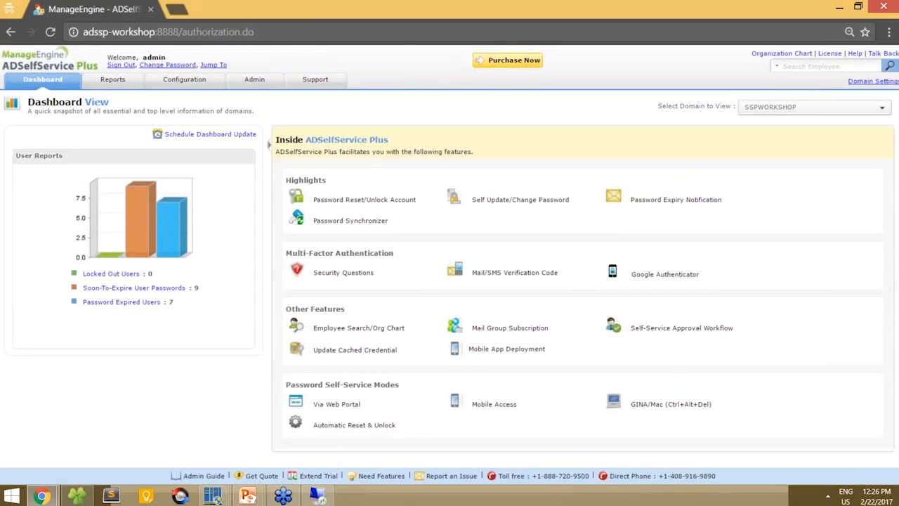
{"action": "left_click", "coordinate": [248, 496]}
{"action": "left_click", "coordinate": [307, 434]}
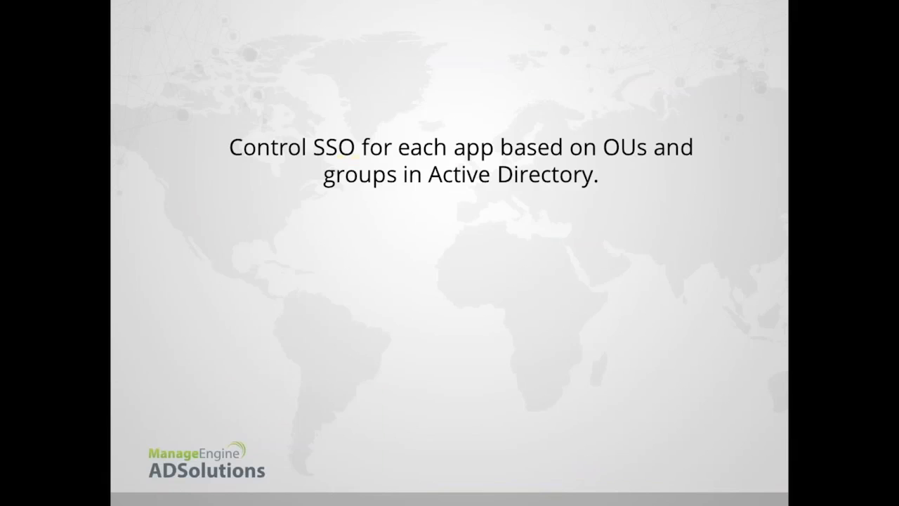